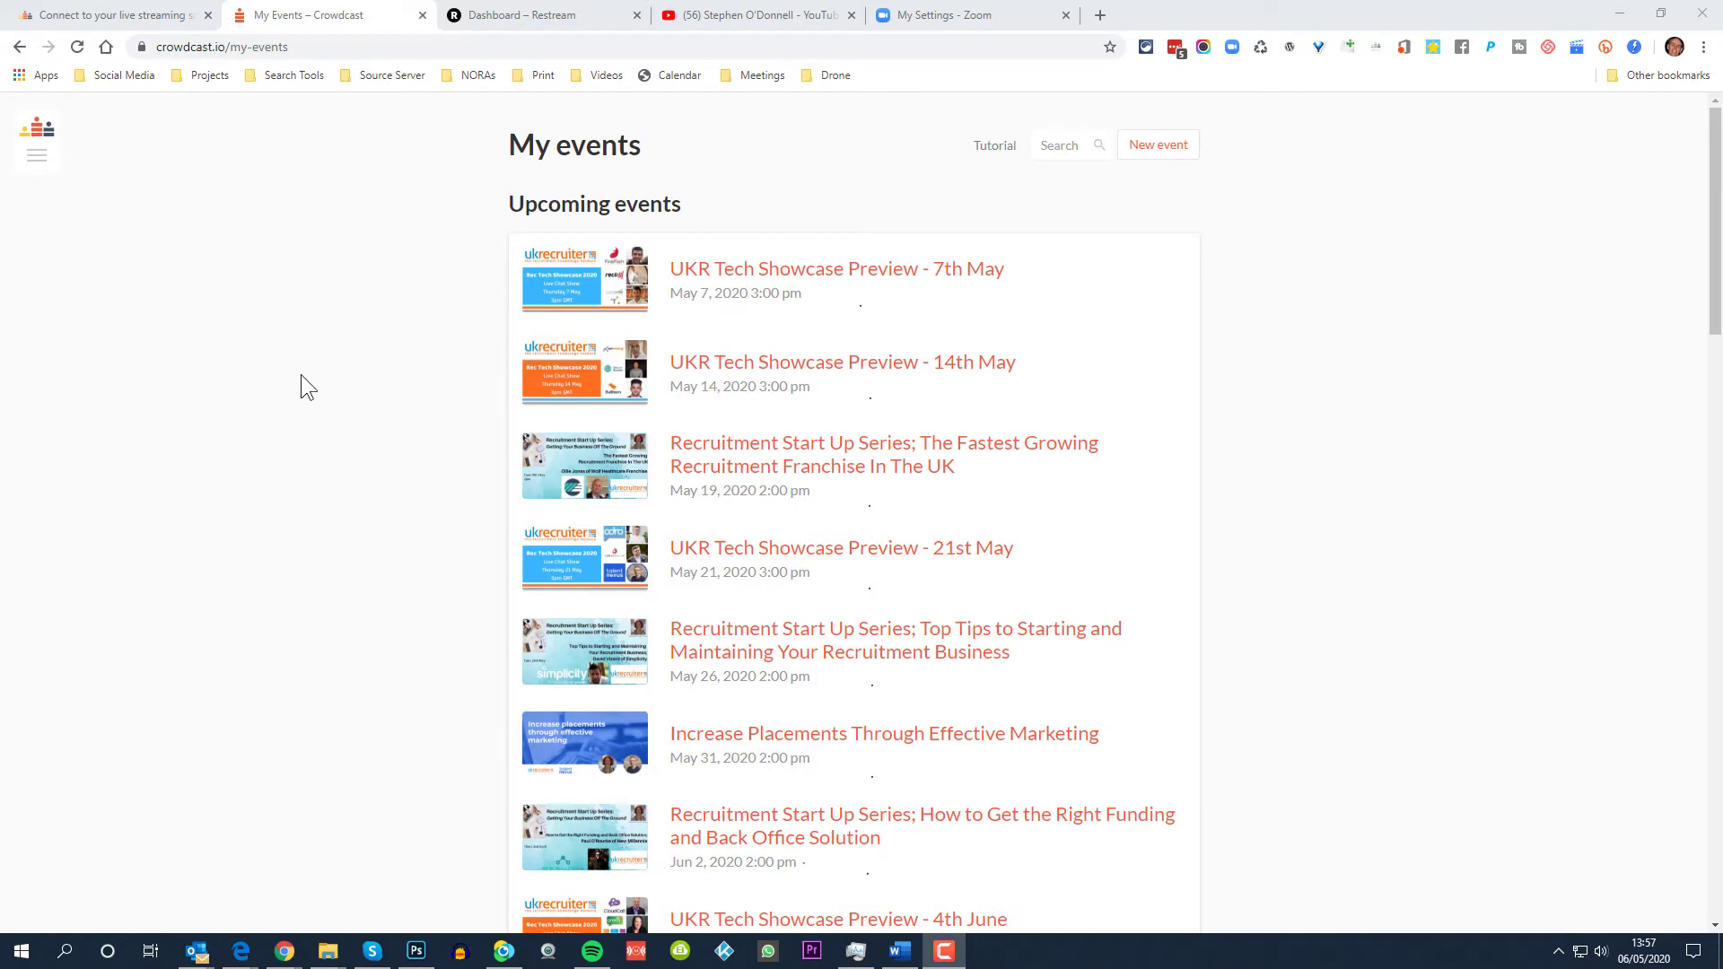
# - Expand the left sidebar on Crowdcast's My events page
pyautogui.click(39, 154)
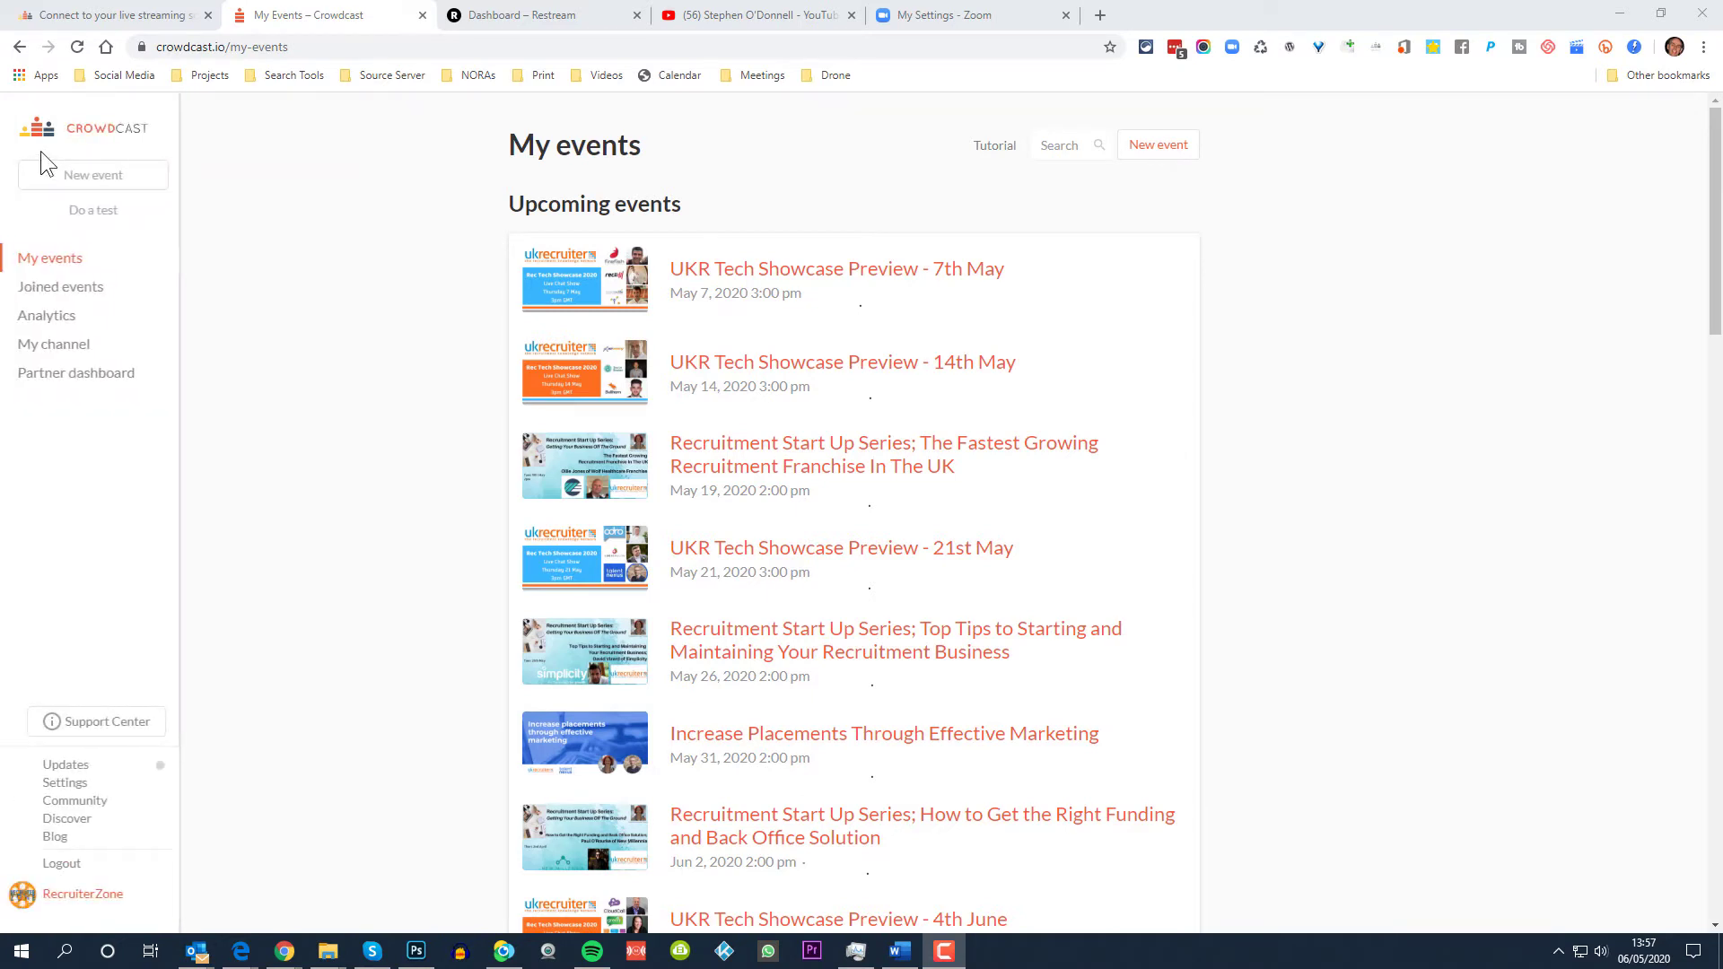
# - Create the 'Just a quick test' event and reveal its RTMP studio and webcam go-live options
pyautogui.click(93, 212)
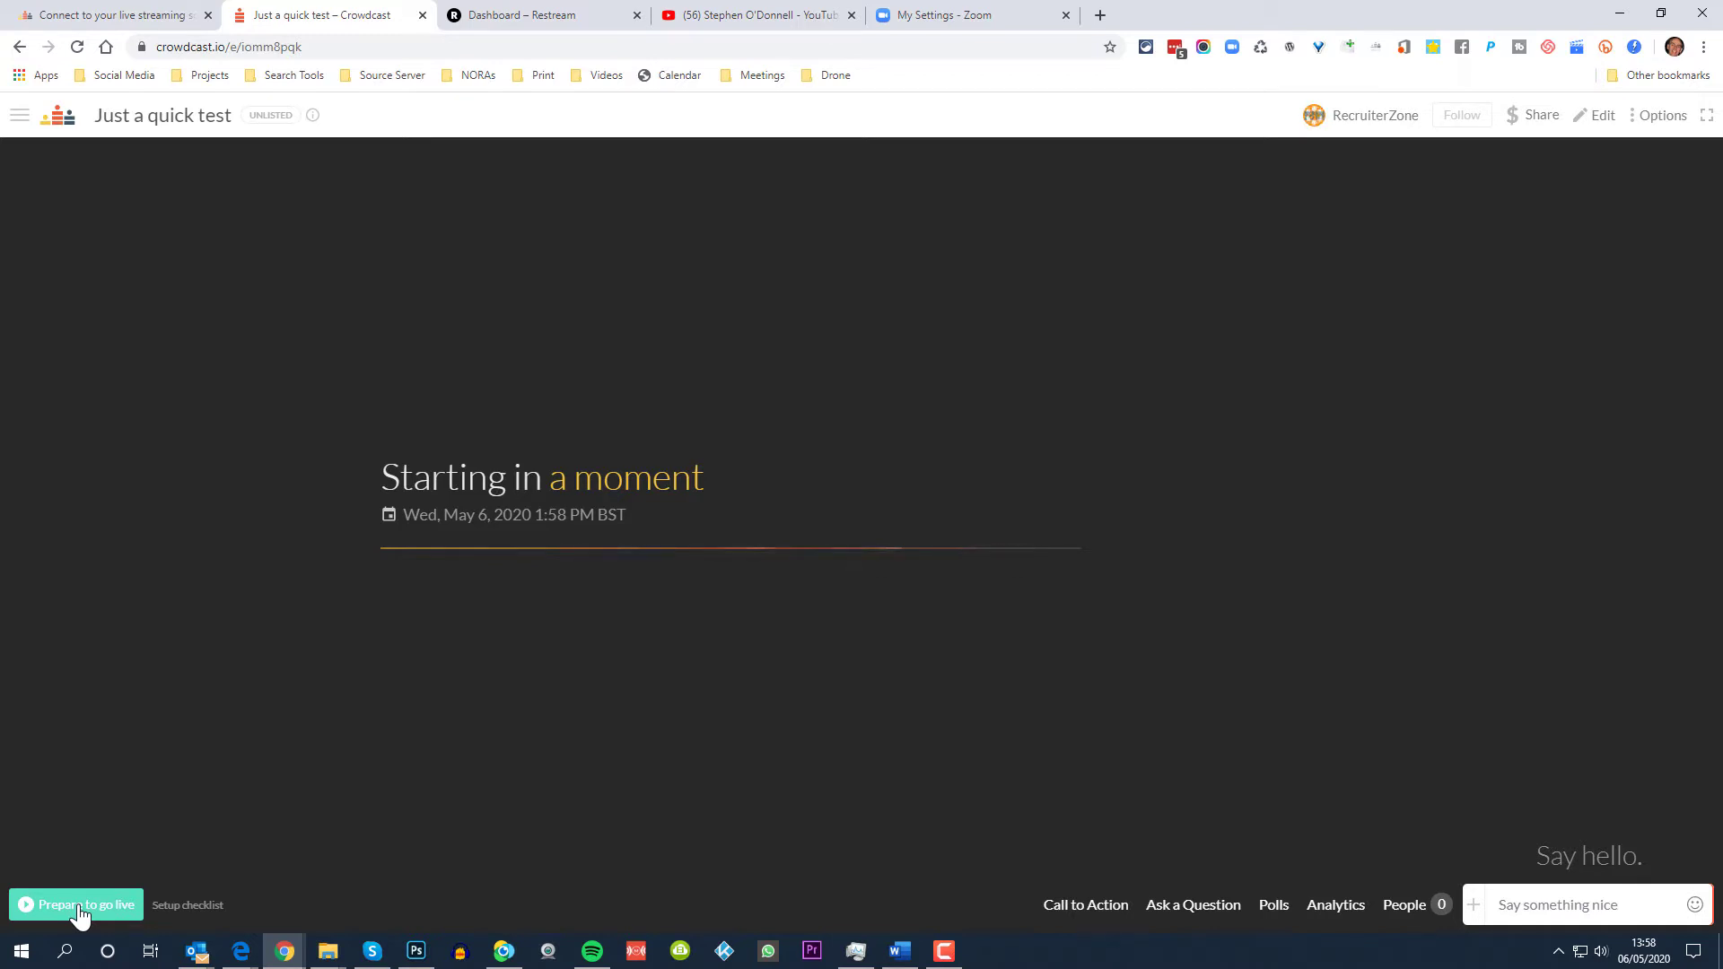
pyautogui.click(81, 906)
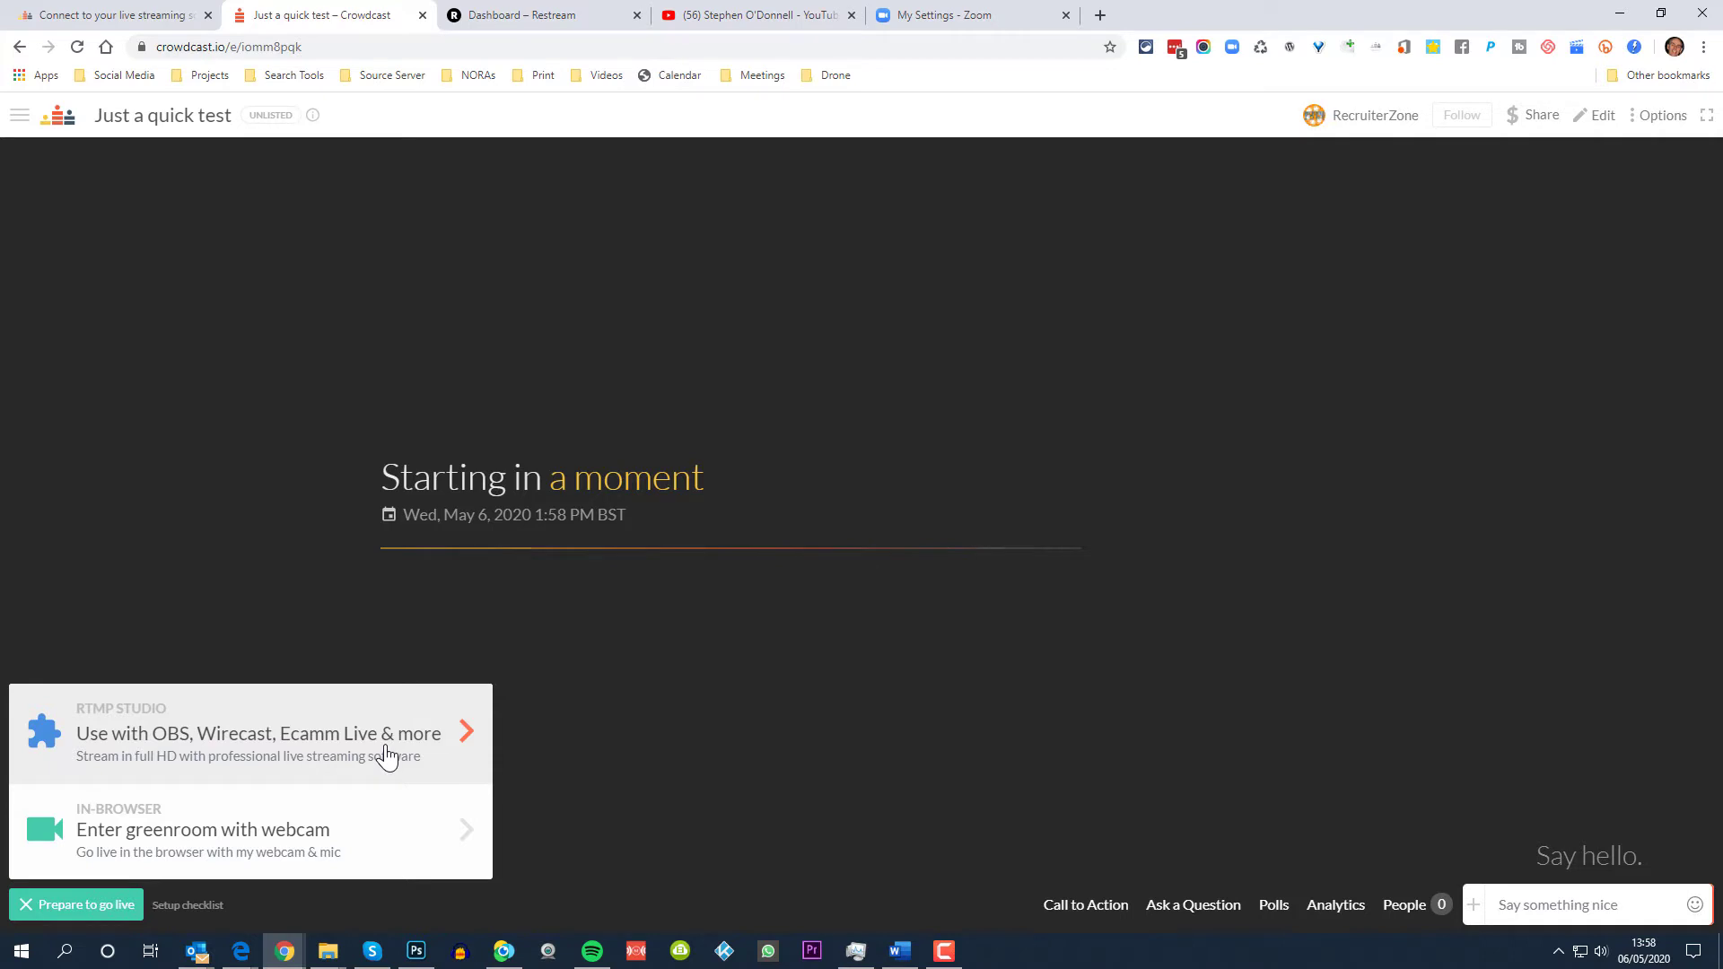
# - Check Zoom's In Meeting (Advanced) live-streaming settings and the custom service's Restream instructions
pyautogui.click(967, 21)
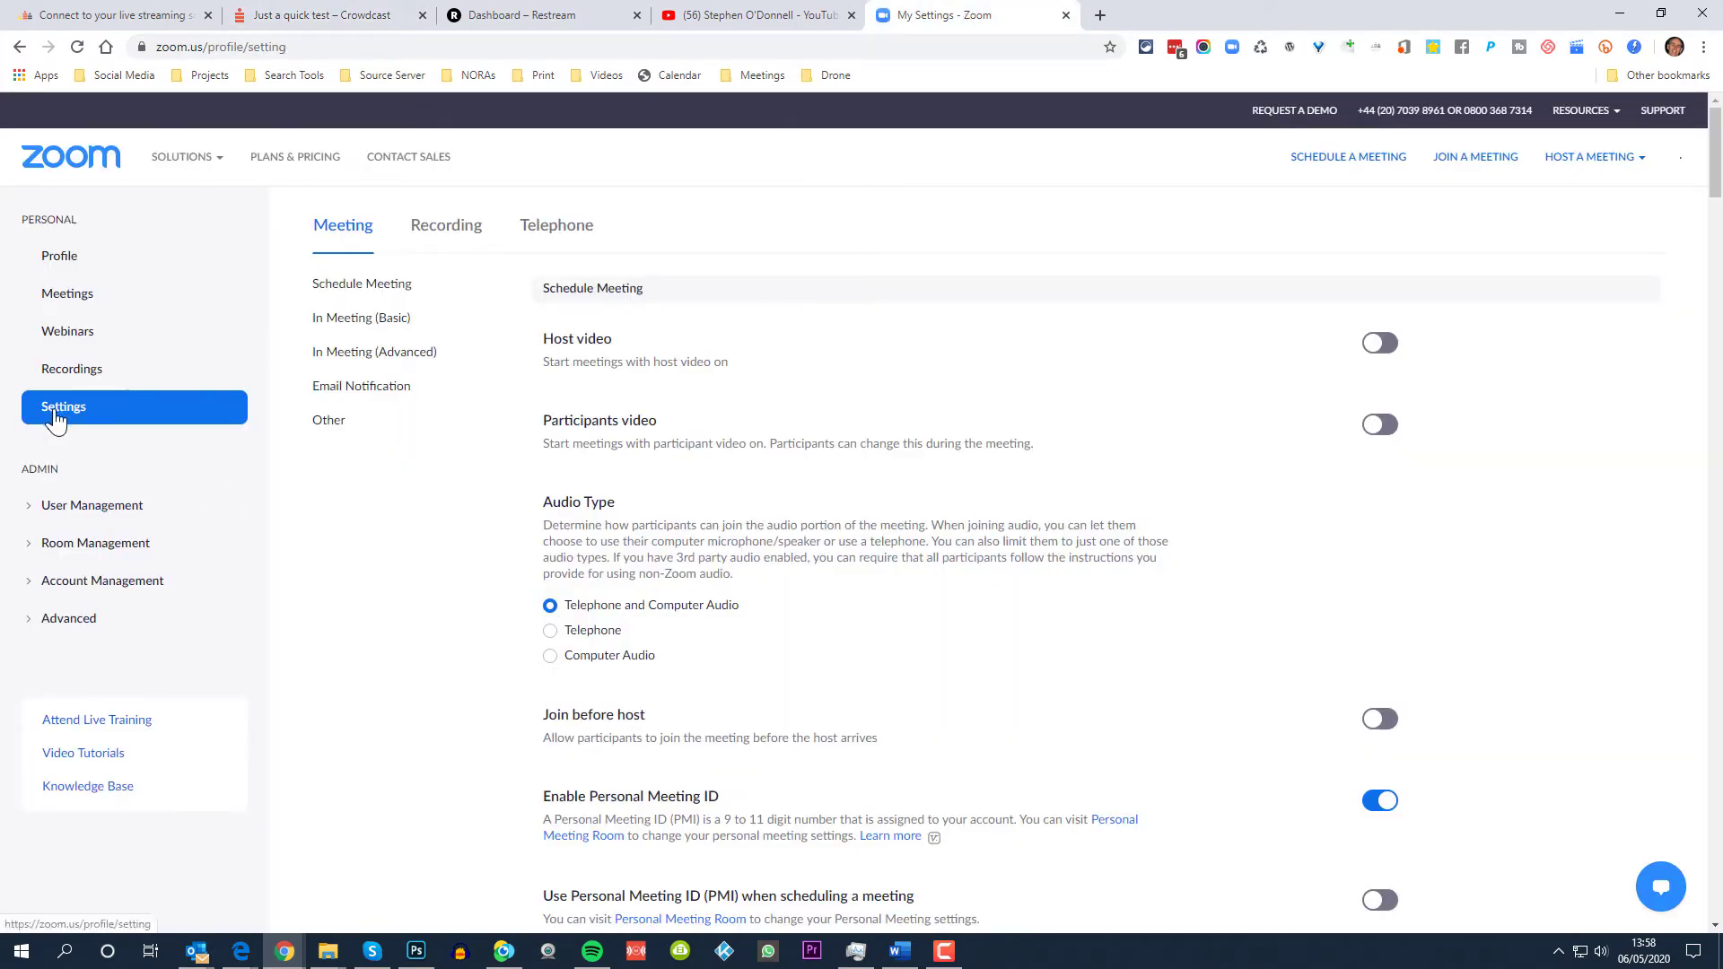
pyautogui.click(369, 359)
pyautogui.scroll(-8, 422, 605)
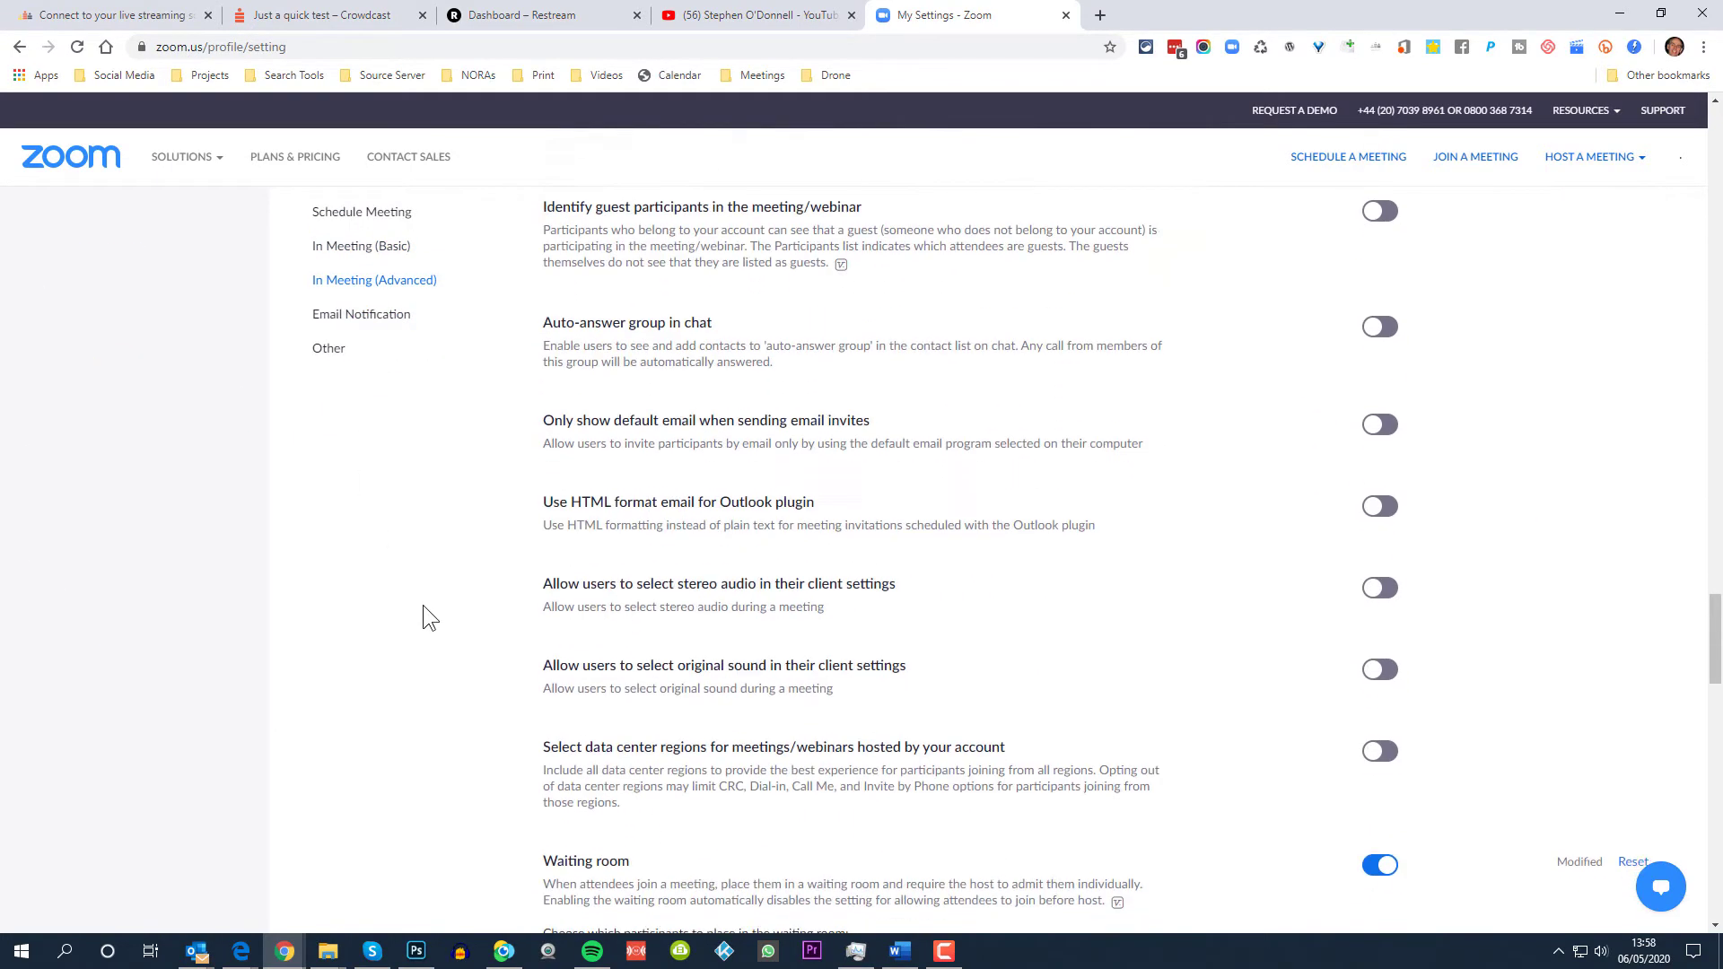
pyautogui.scroll(-10, 423, 605)
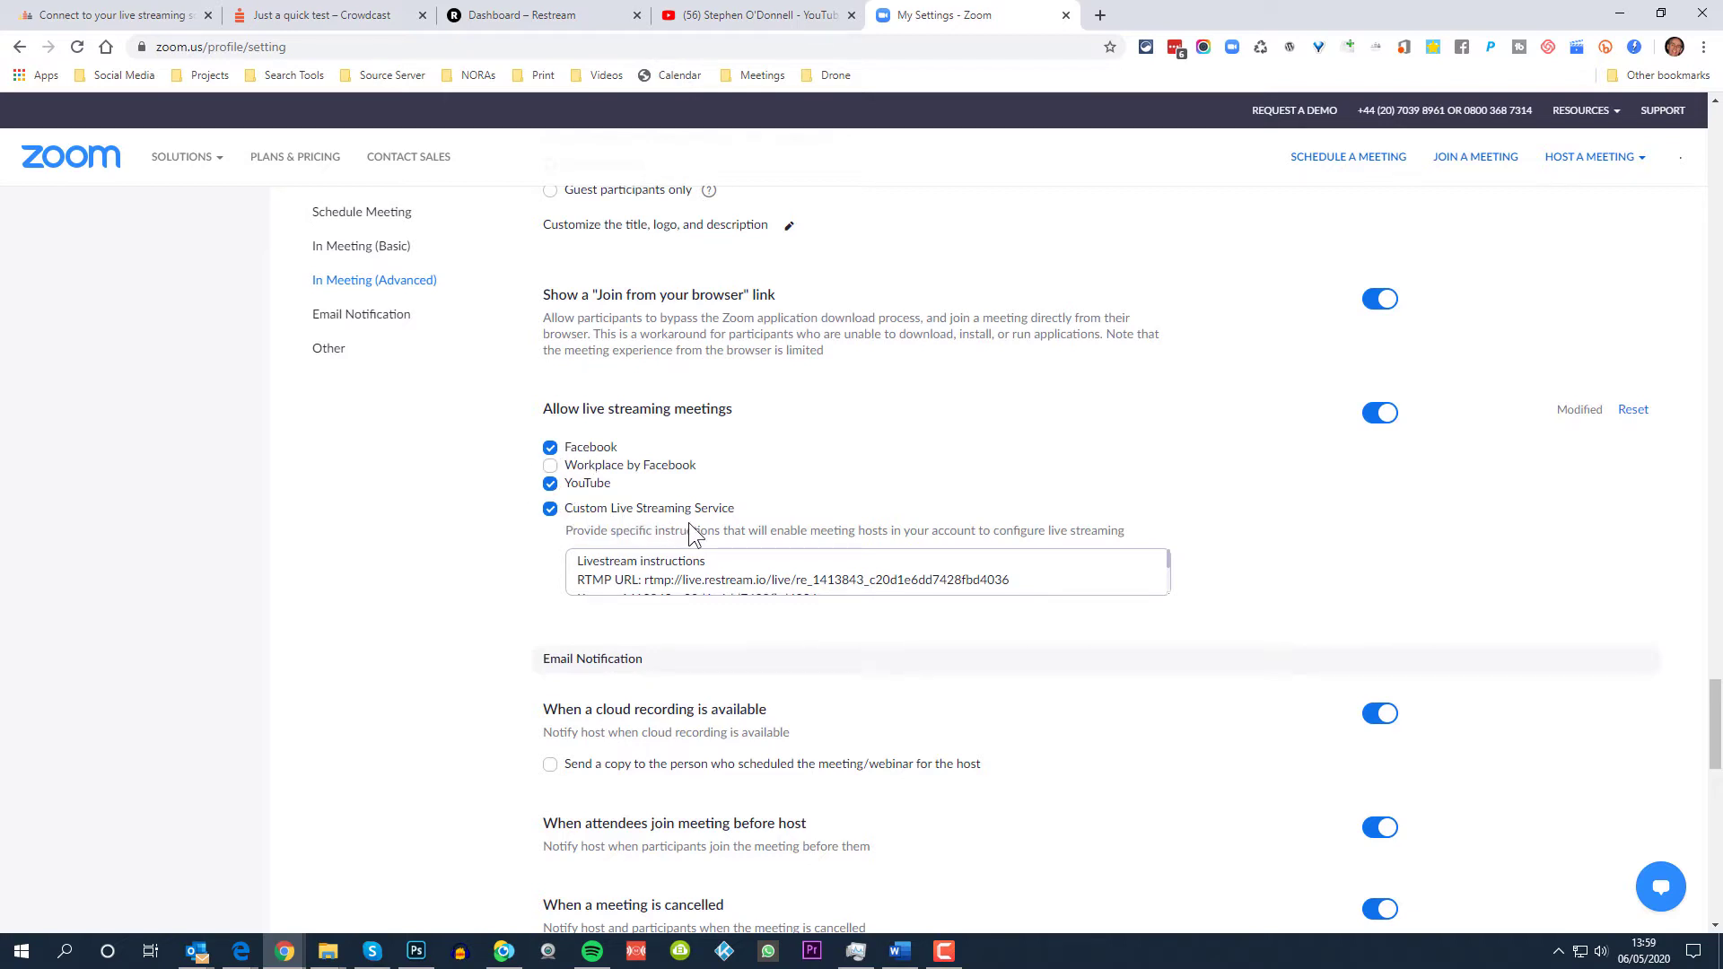
pyautogui.click(691, 560)
# - Start a Zoom meeting with video on, enlarge it, and choose Live on Custom Live Streaming Service
pyautogui.click(1606, 169)
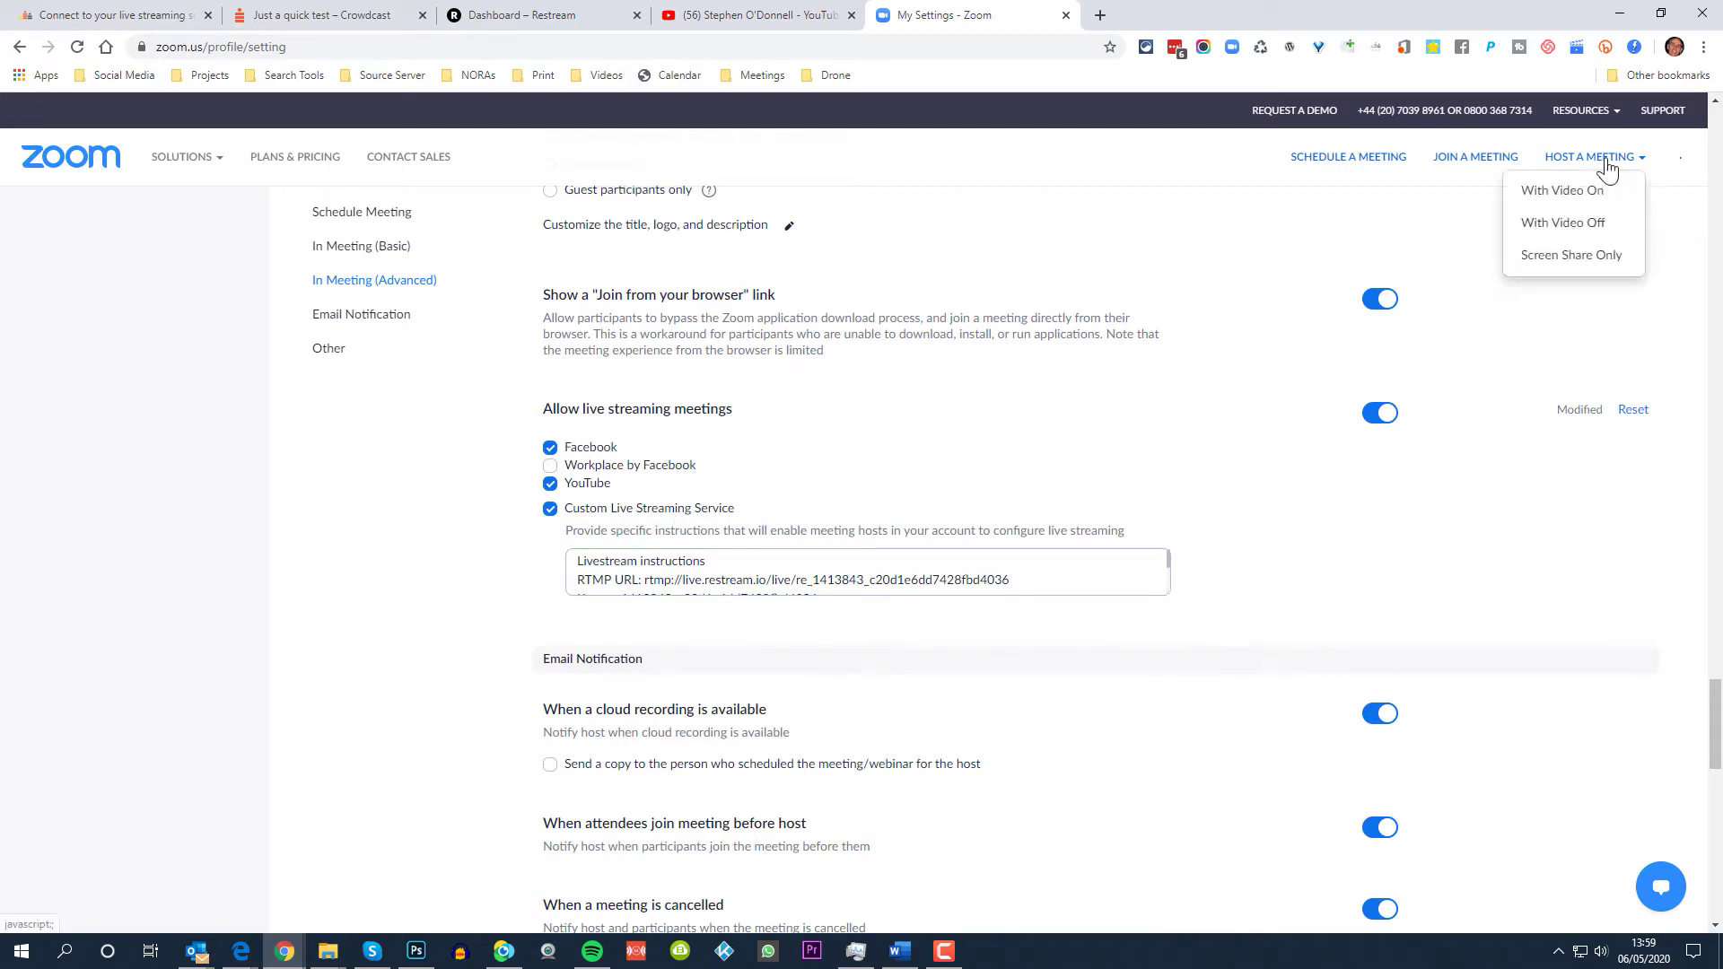
pyautogui.click(1572, 199)
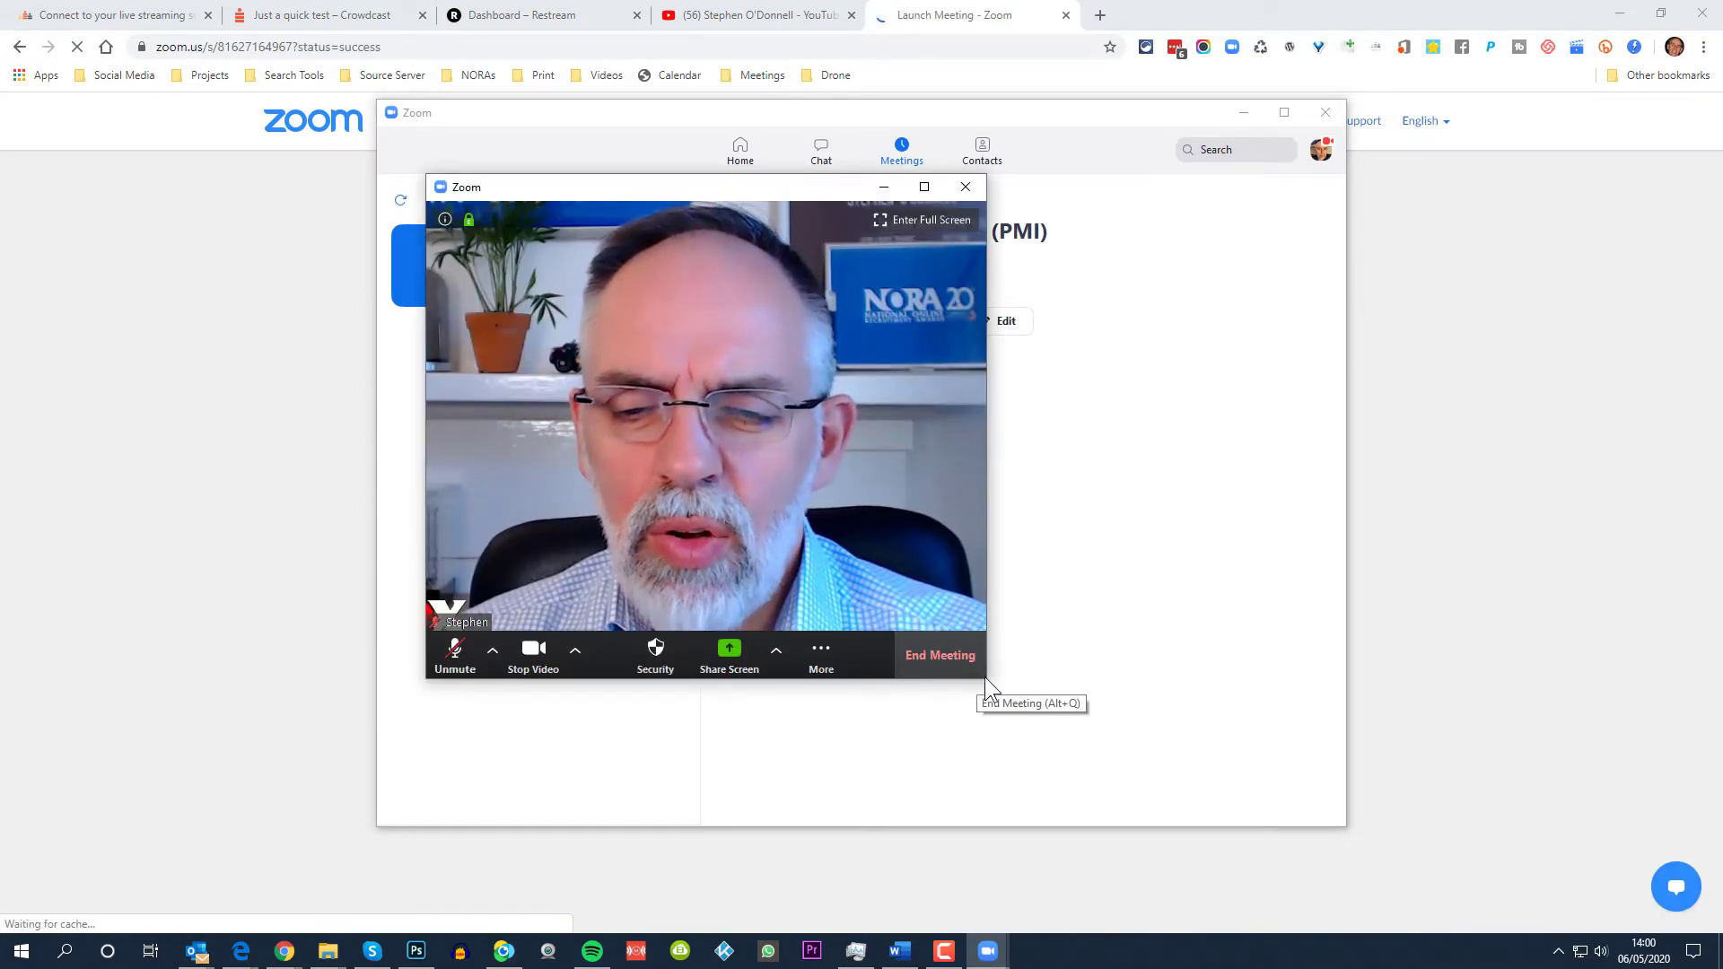
pyautogui.moveTo(1003, 686); pyautogui.dragTo(1192, 762)
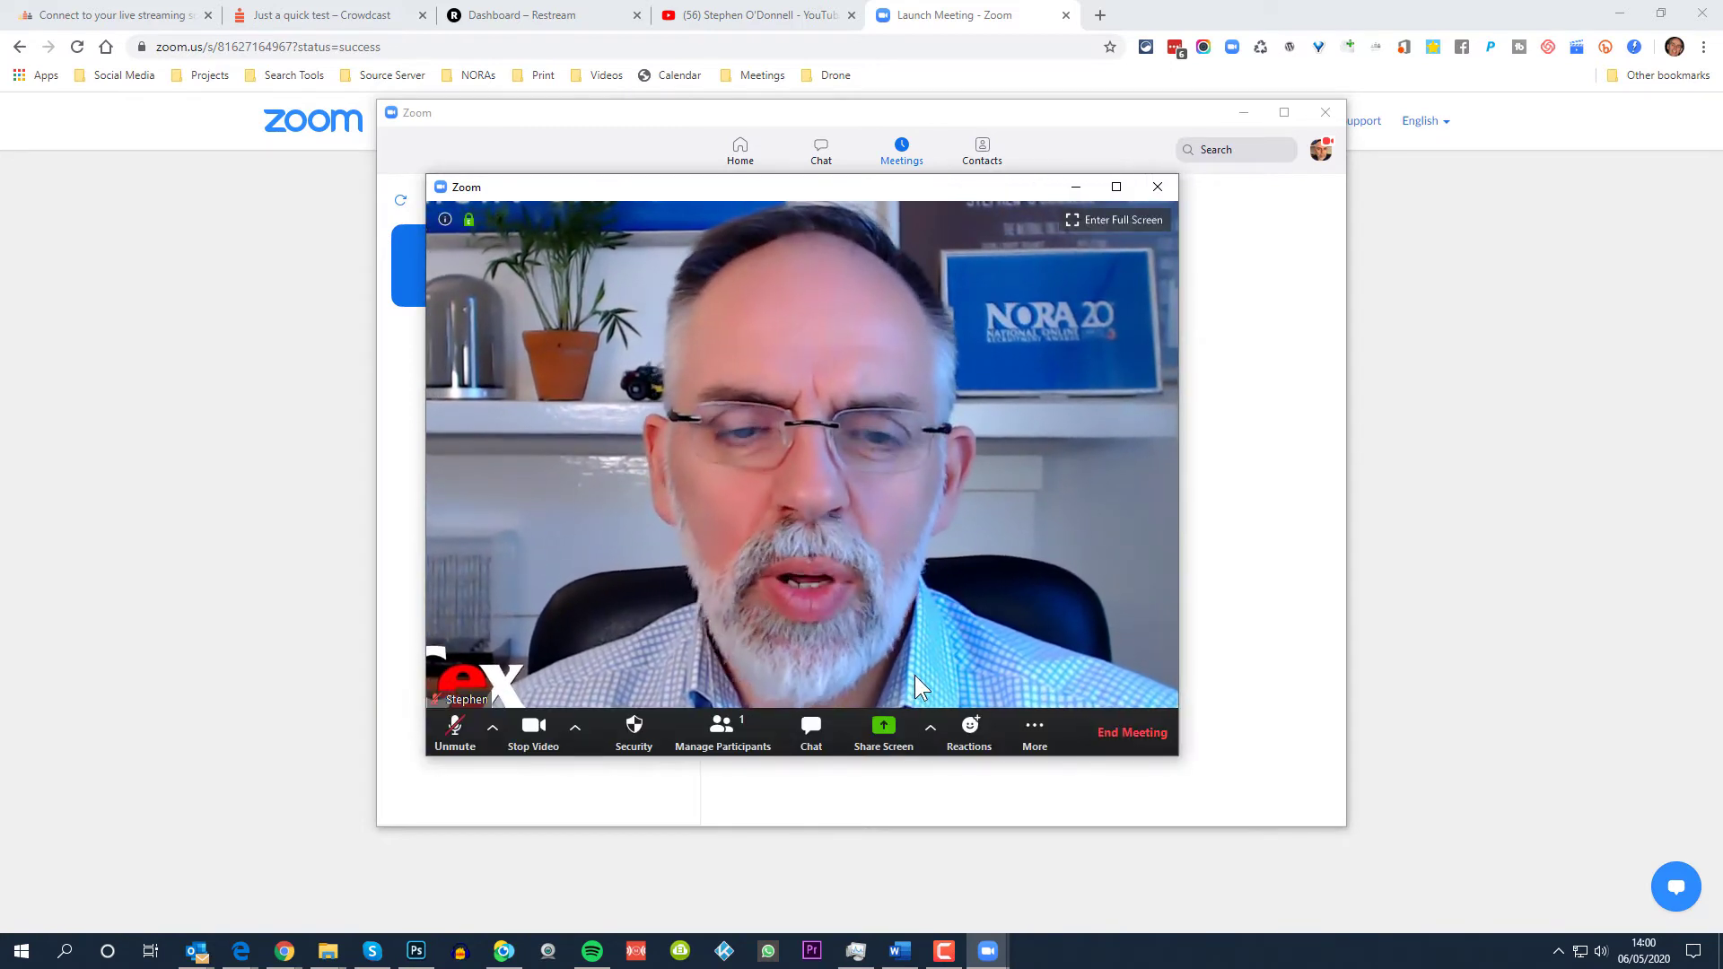
pyautogui.click(1034, 733)
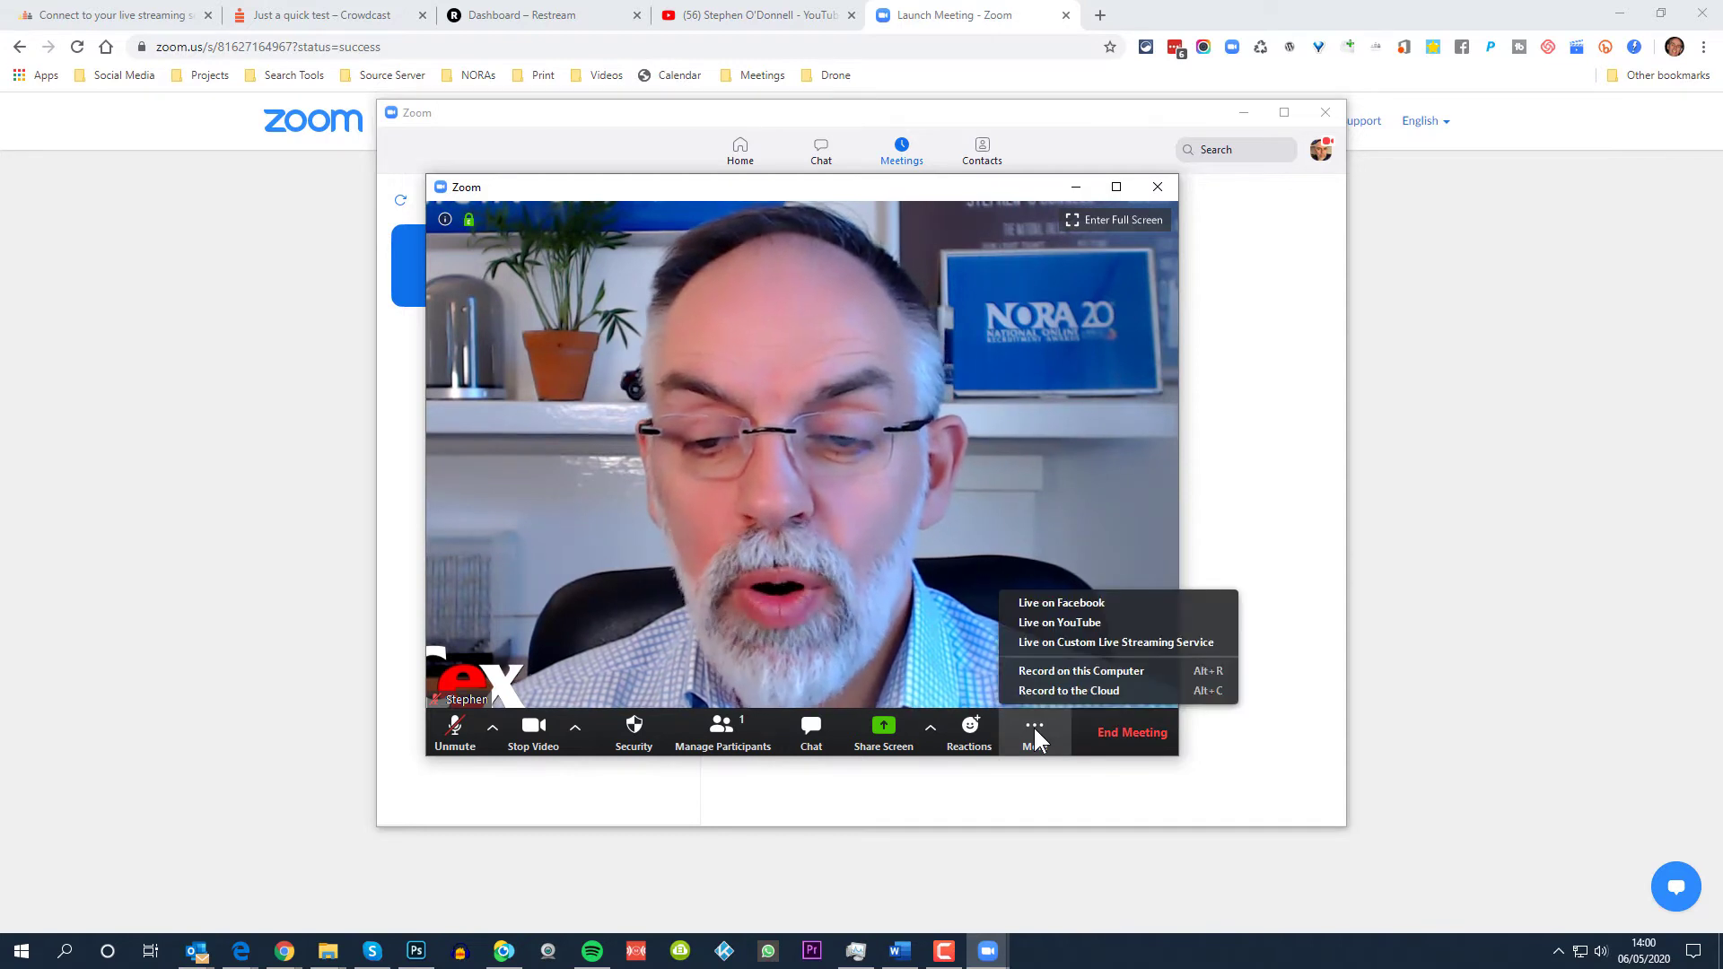
pyautogui.click(1037, 642)
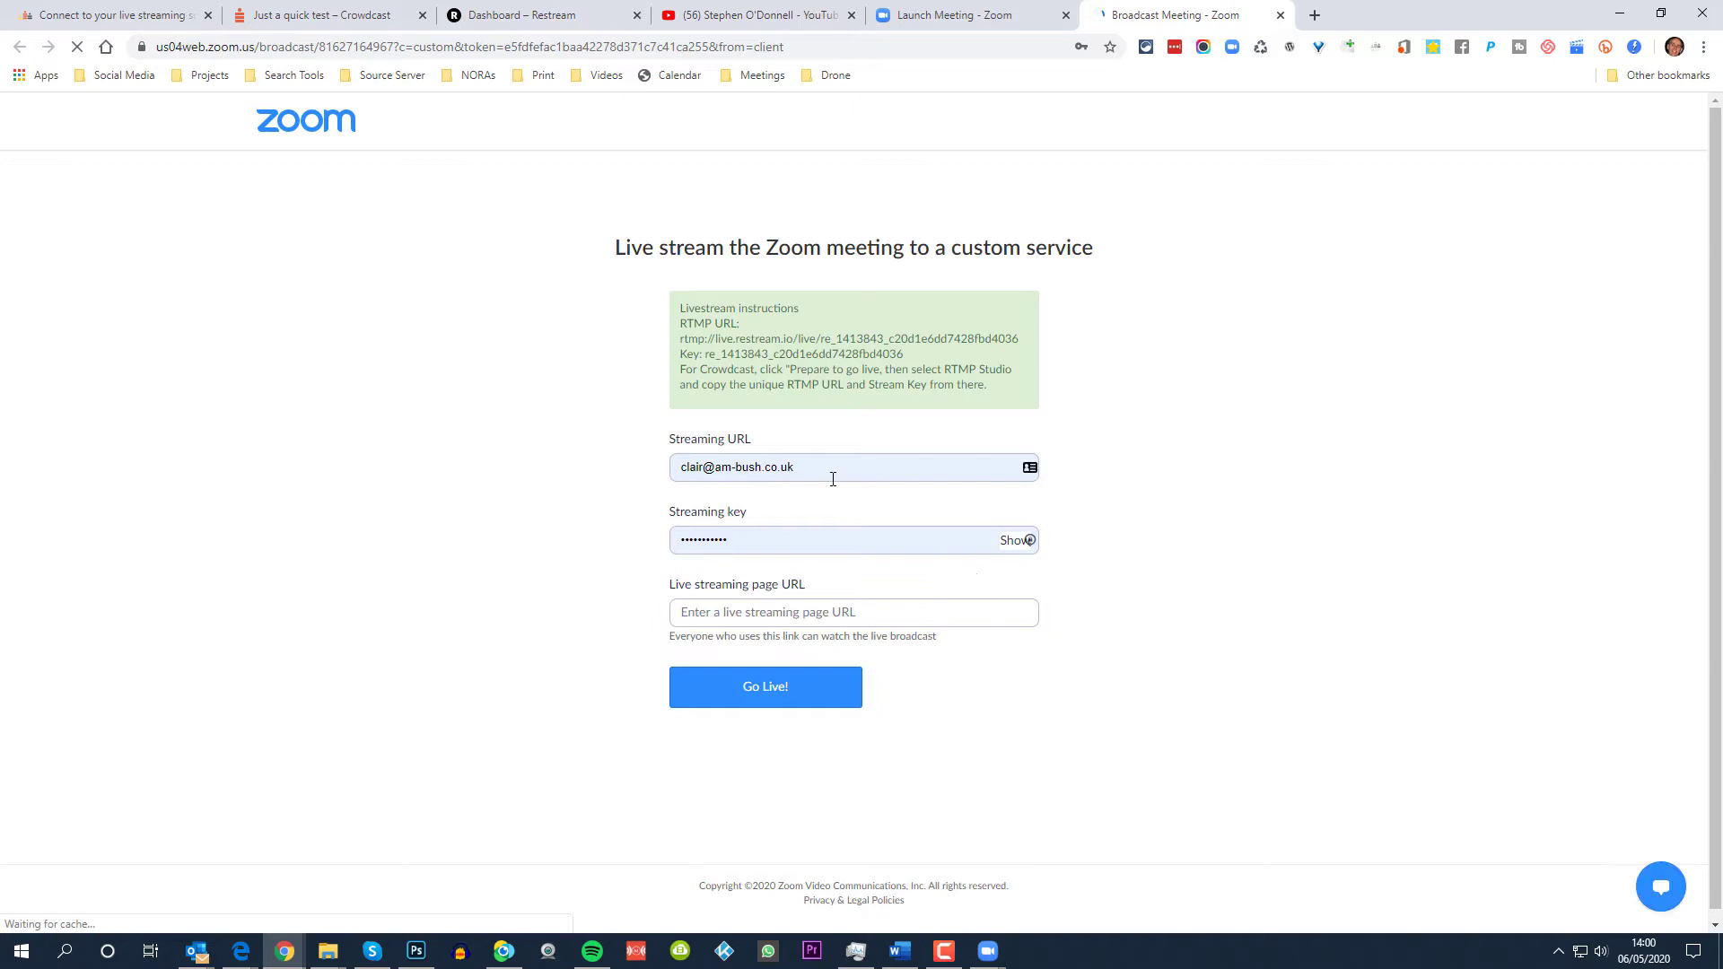
# - Choose RTMP Studio for the test event and start the studio engine
pyautogui.click(114, 23)
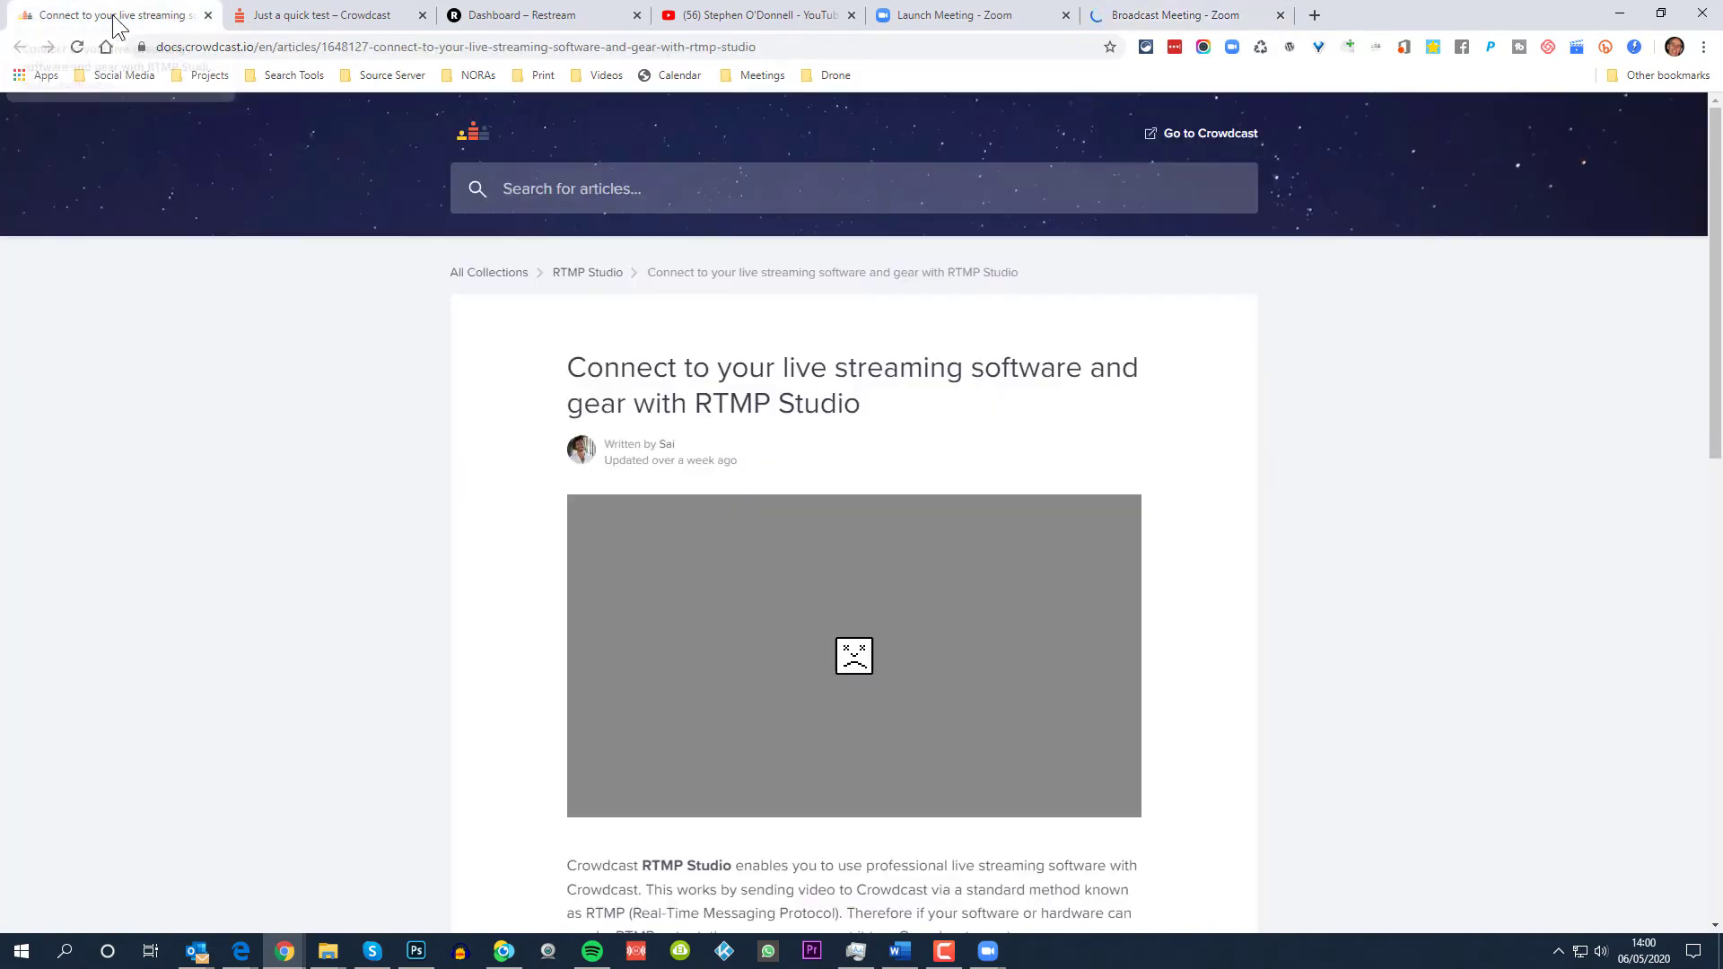
pyautogui.click(292, 20)
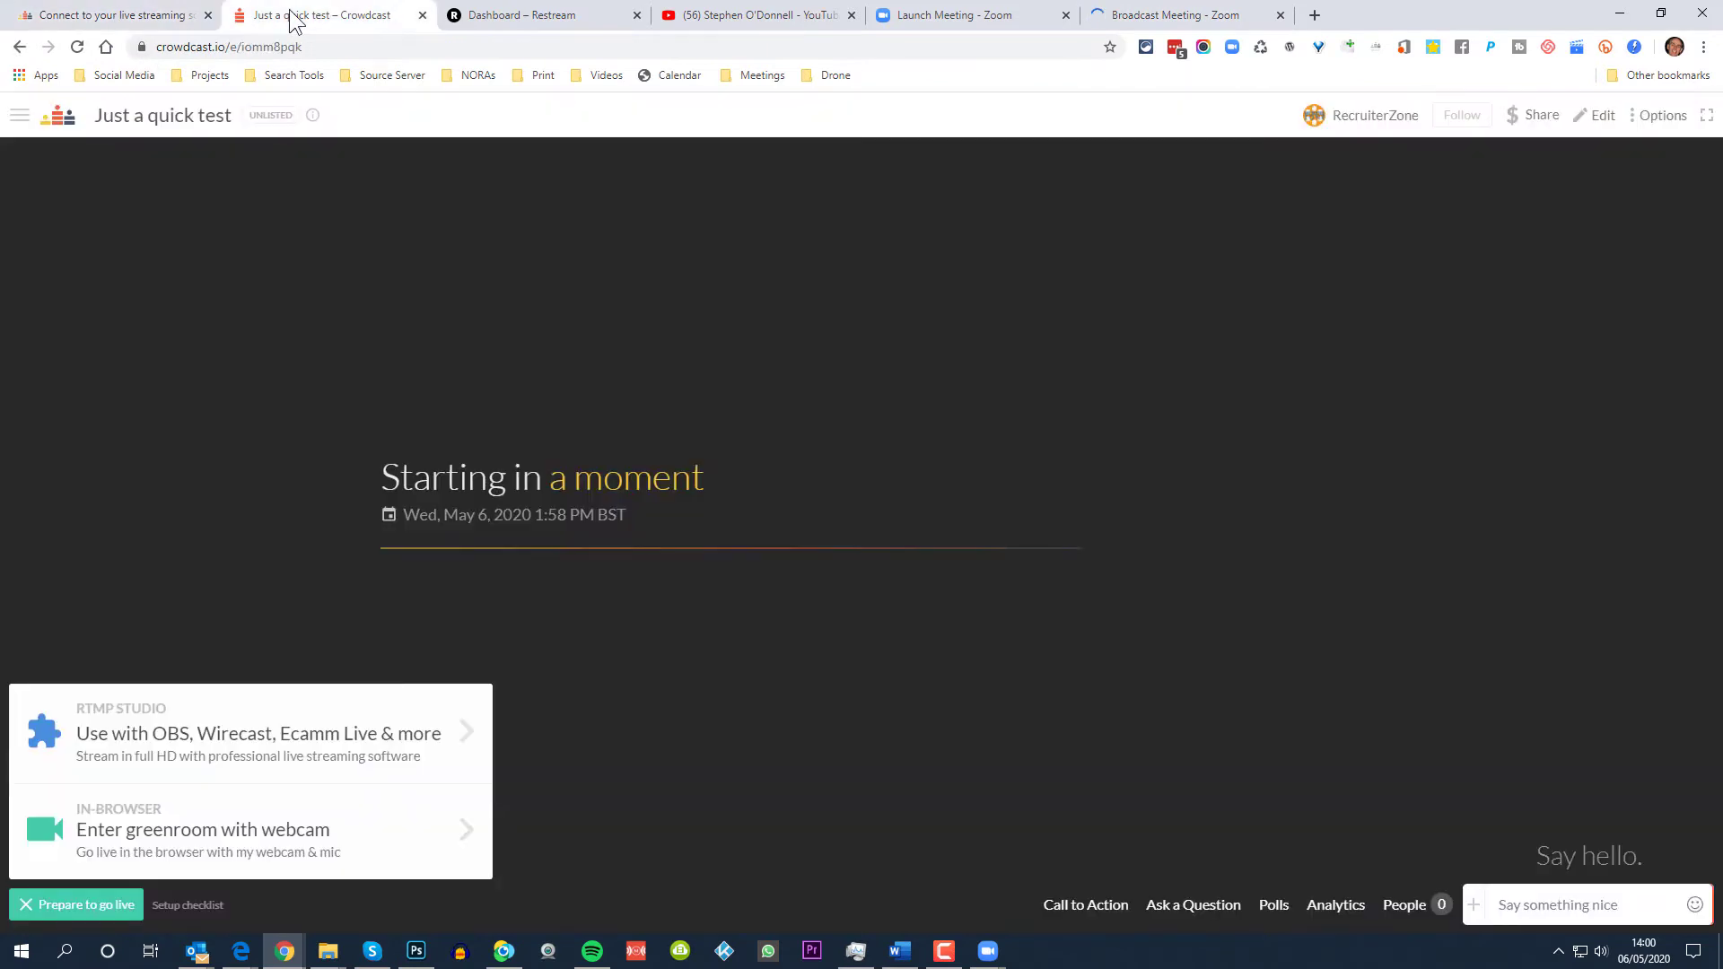
pyautogui.click(201, 759)
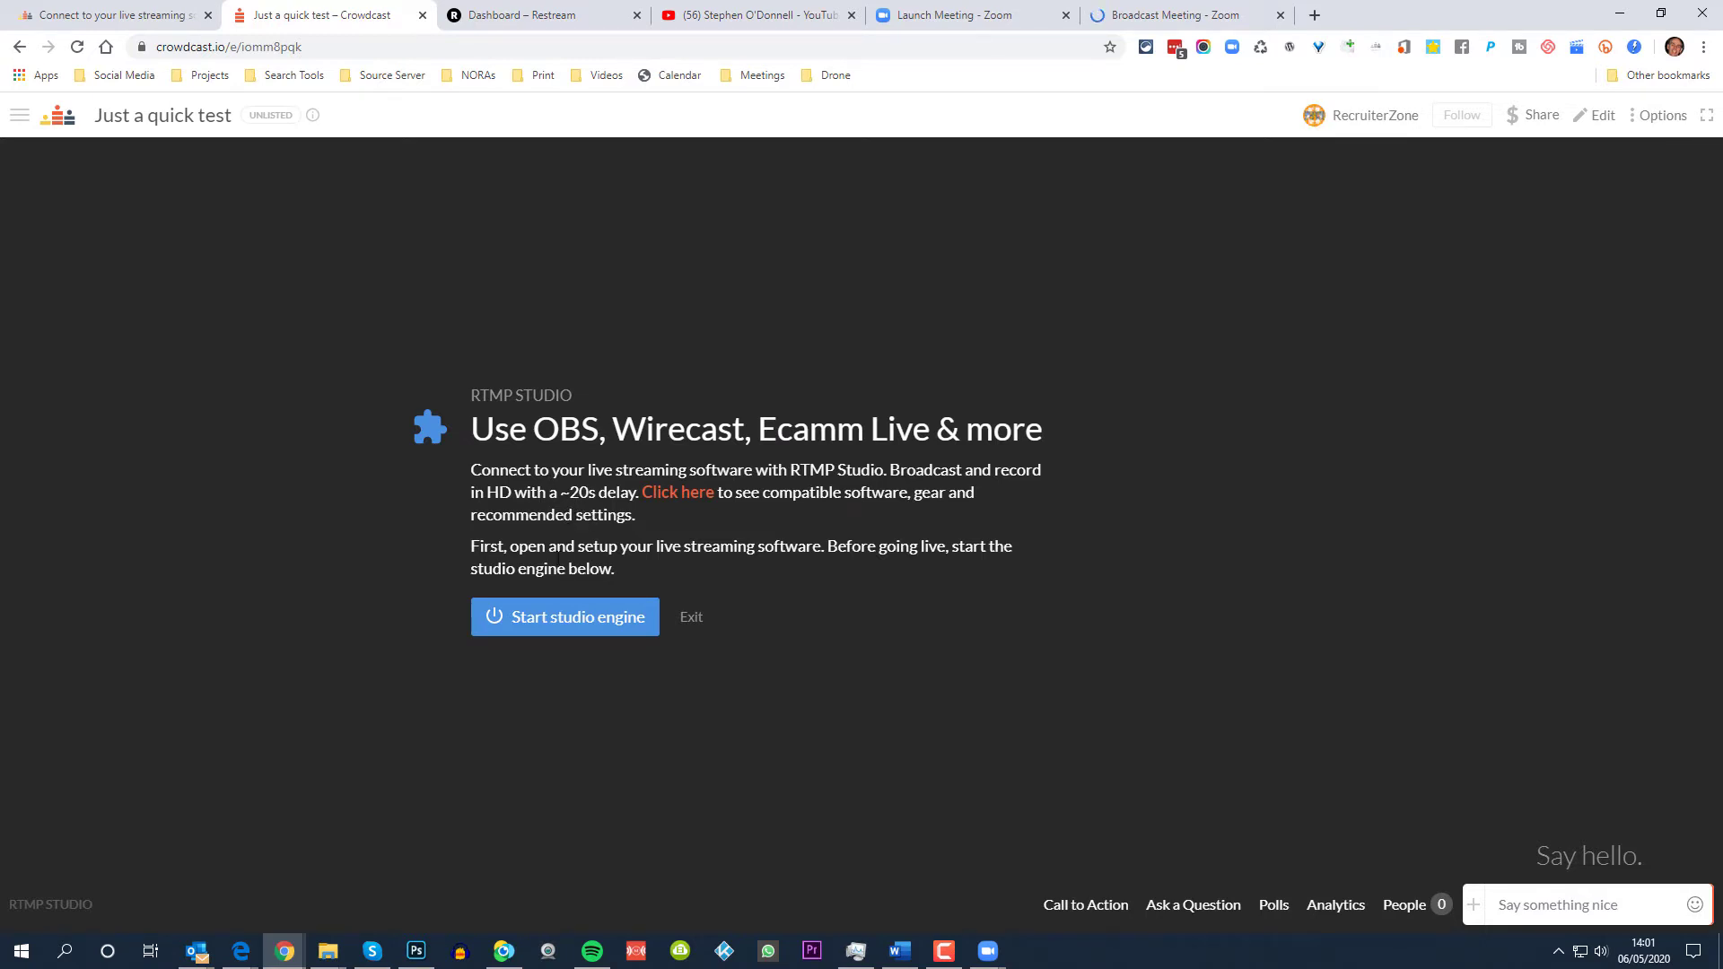
pyautogui.click(560, 627)
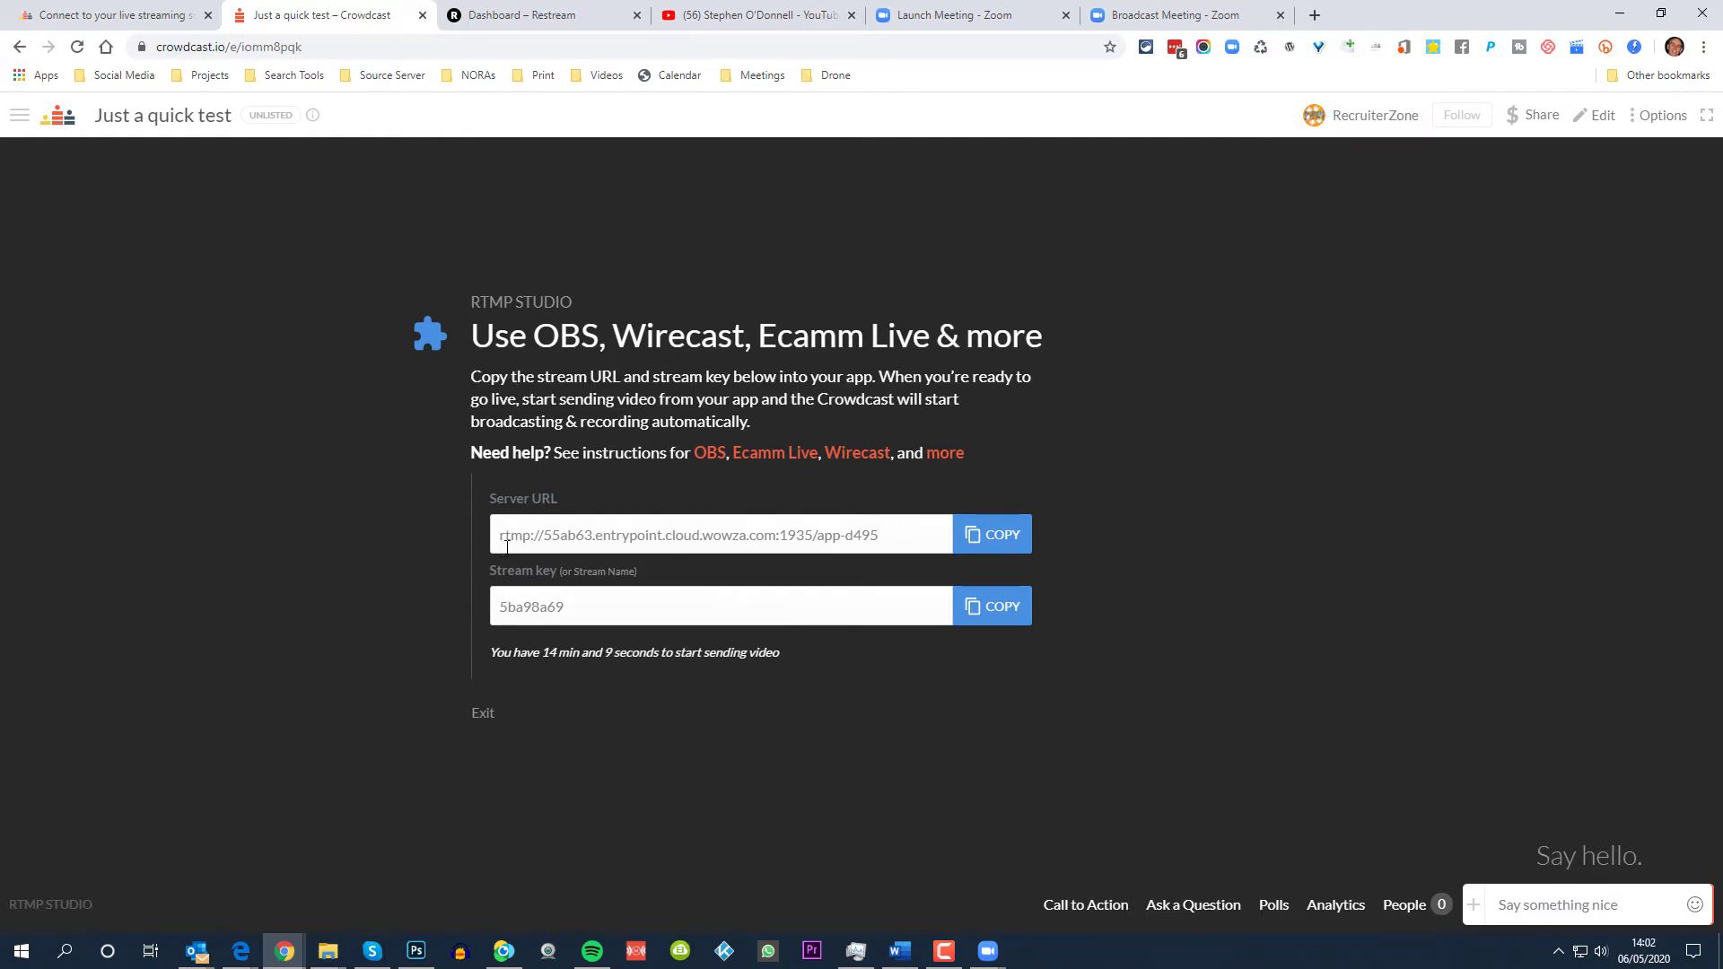
# - Replace Zoom's Streaming URL with the copied Crowdcast server URL
pyautogui.click(985, 544)
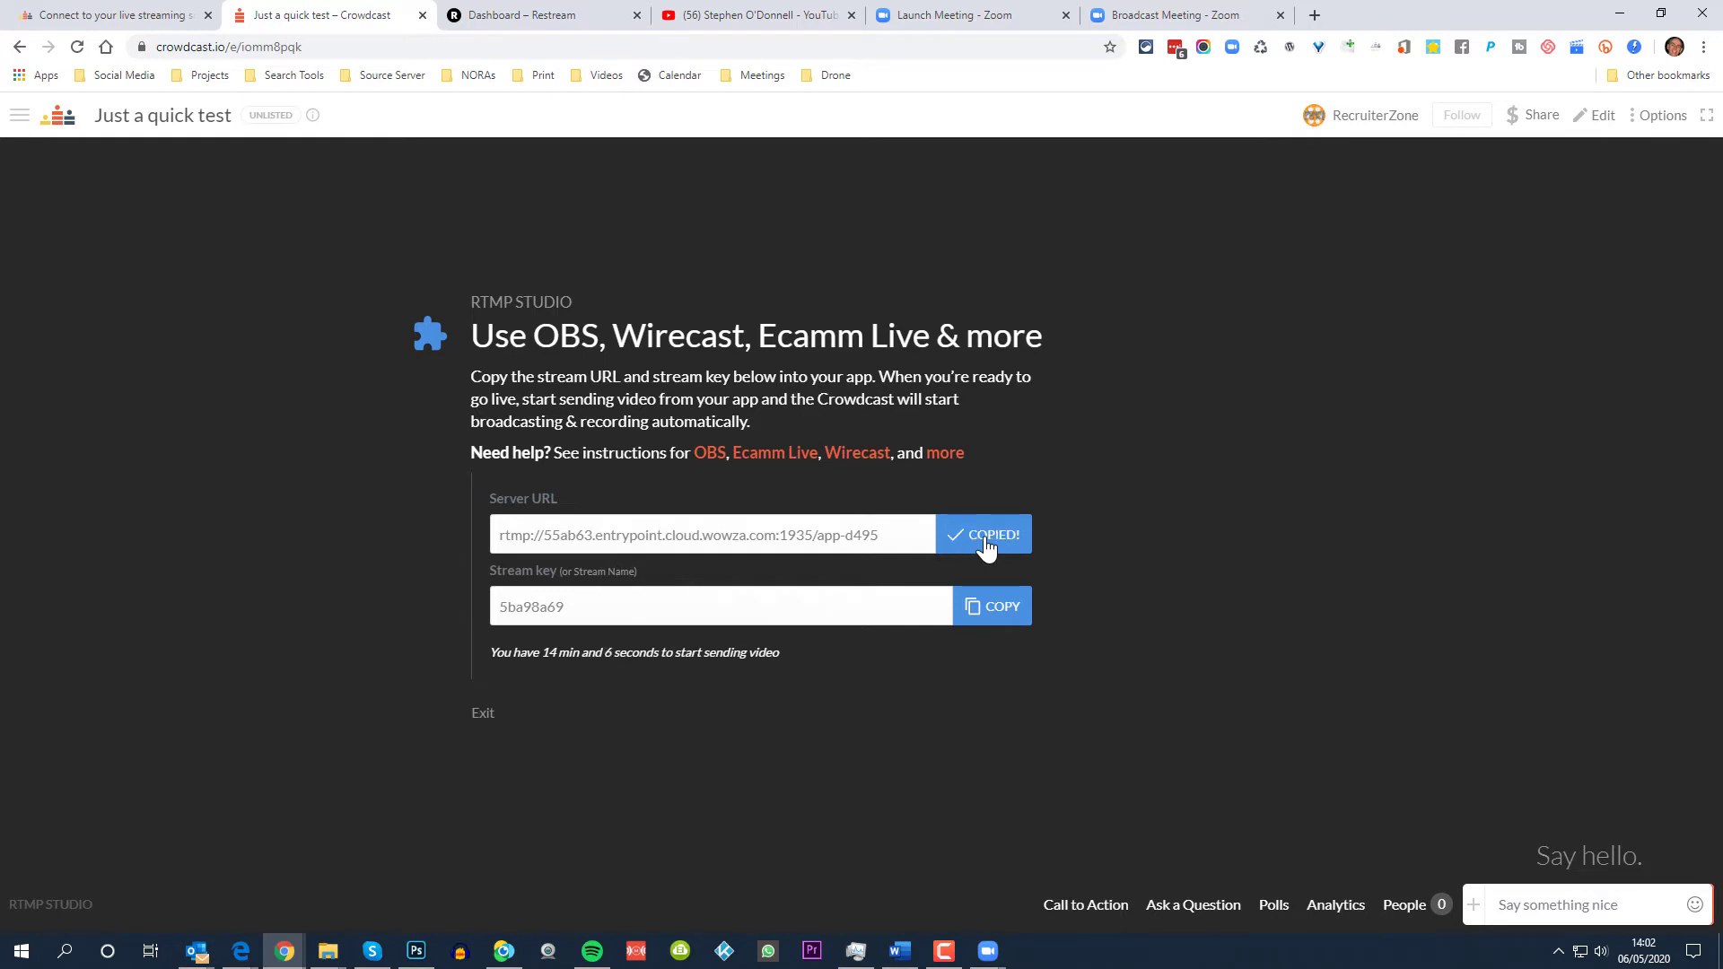
pyautogui.click(1184, 24)
pyautogui.click(821, 466)
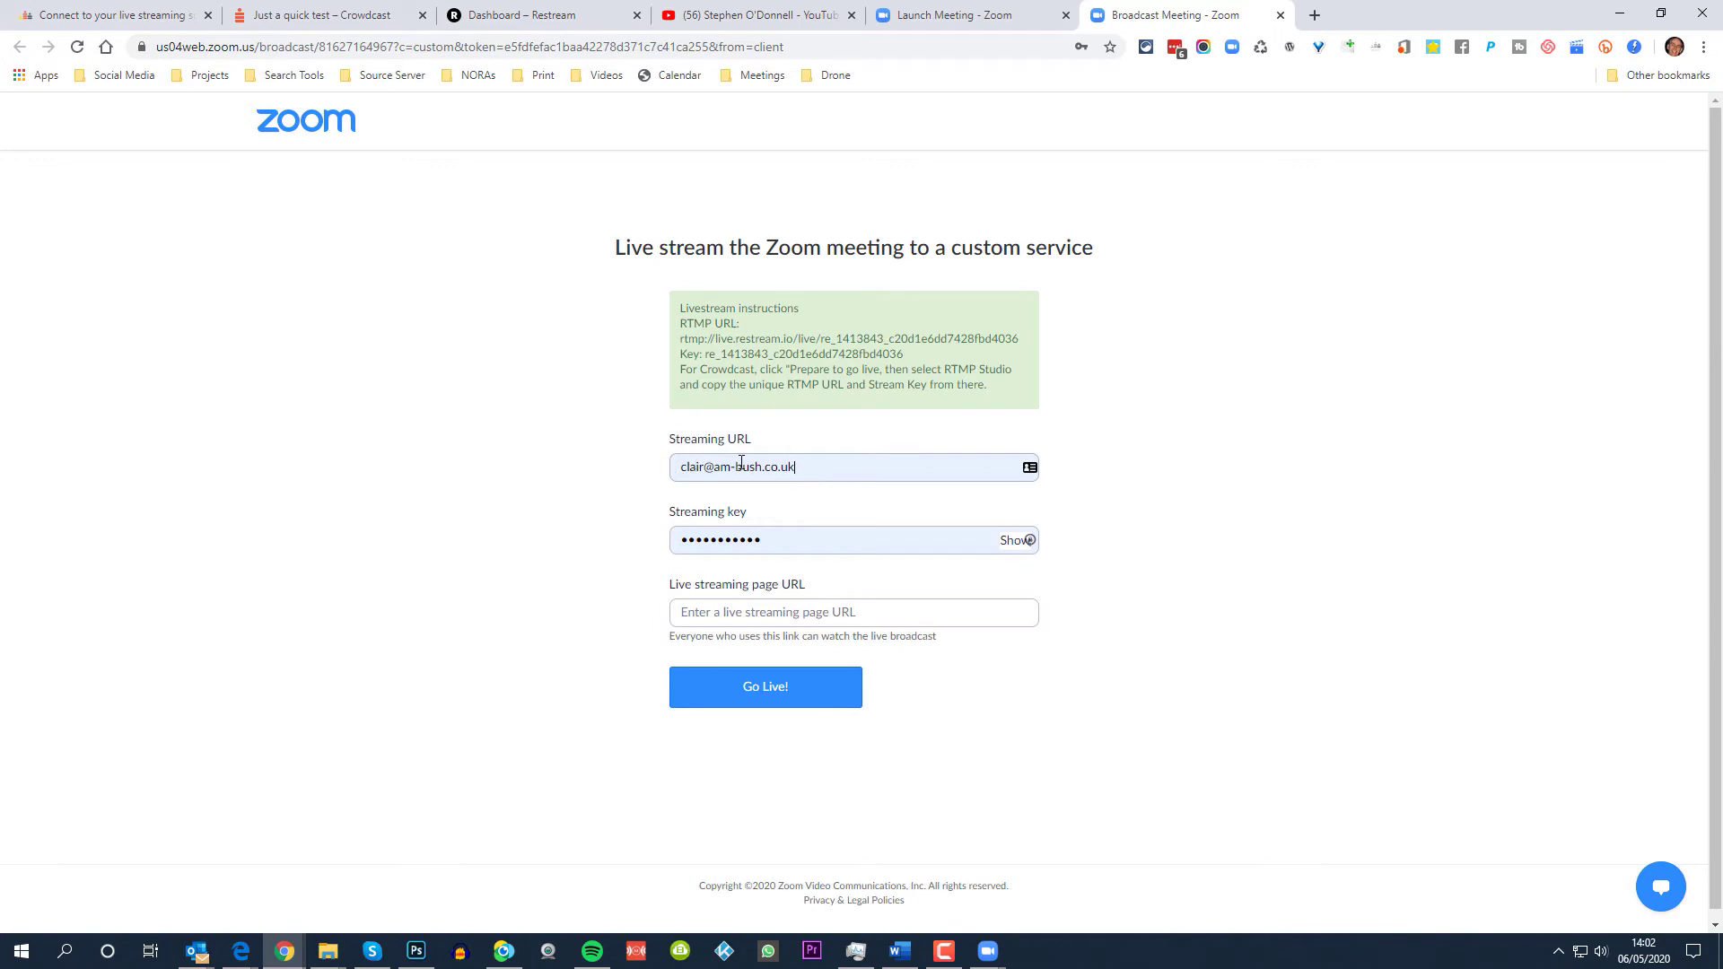
pyautogui.hotkey('ctrl', 'a')
pyautogui.press('BackSpace')
pyautogui.hotkey('ctrl', 'v')
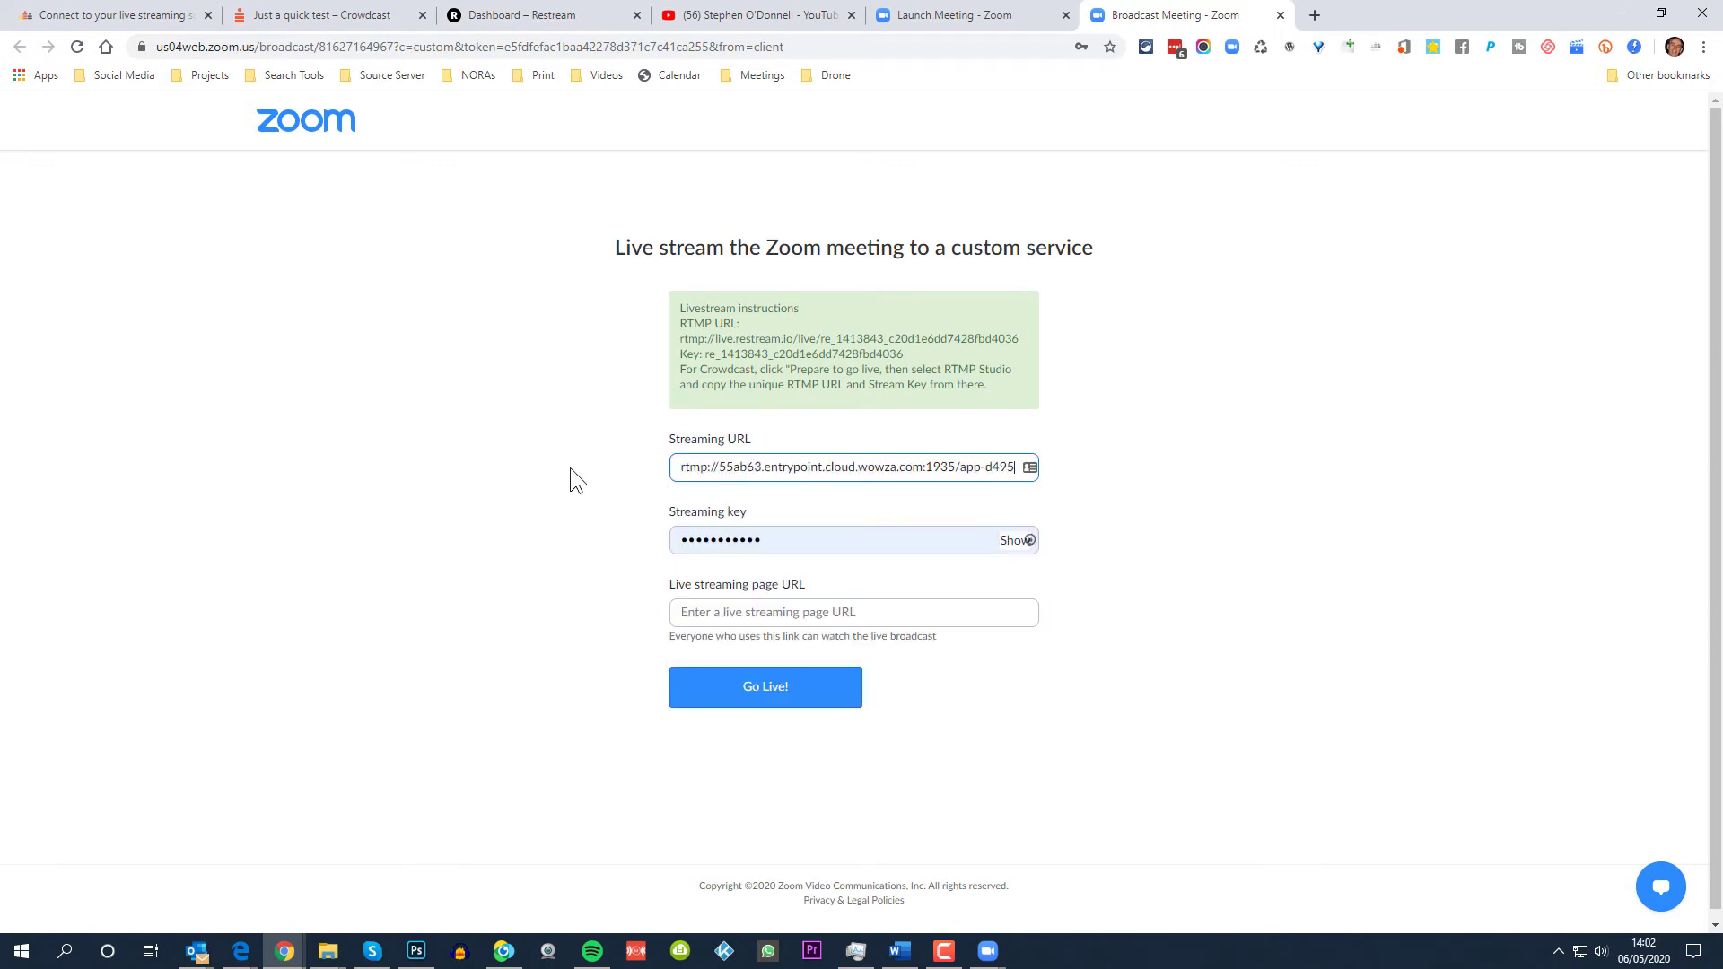
# - Replace Zoom's Streaming key with the Crowdcast stream key
pyautogui.click(269, 17)
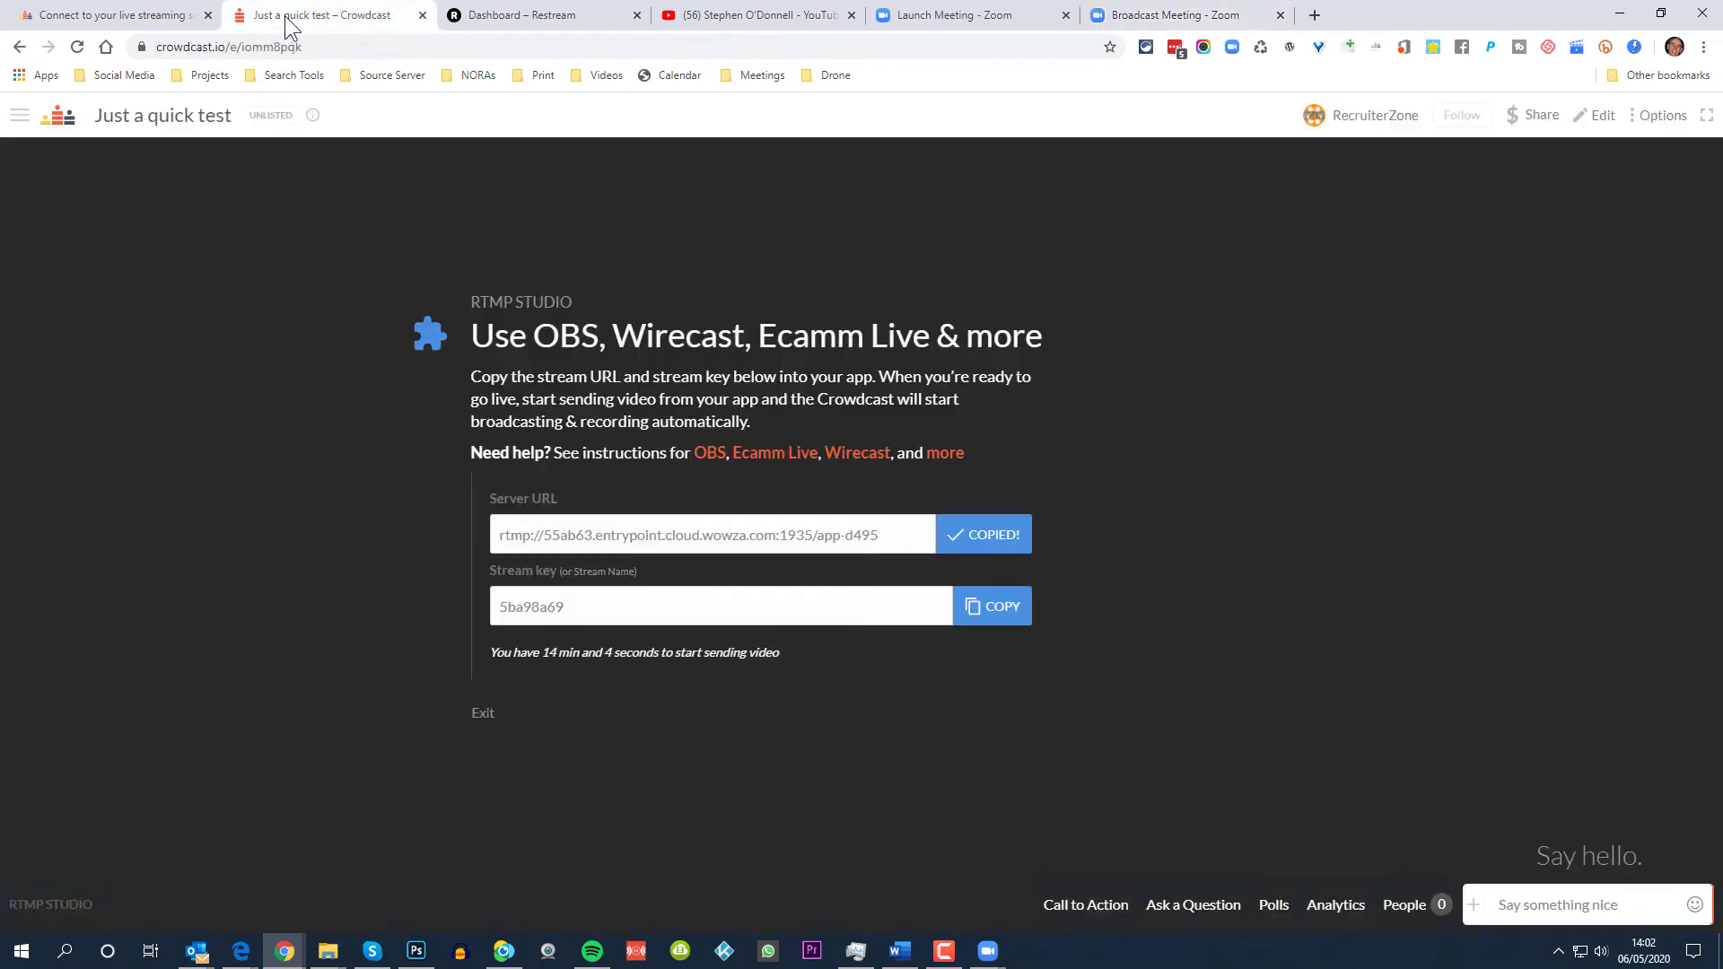
pyautogui.click(972, 614)
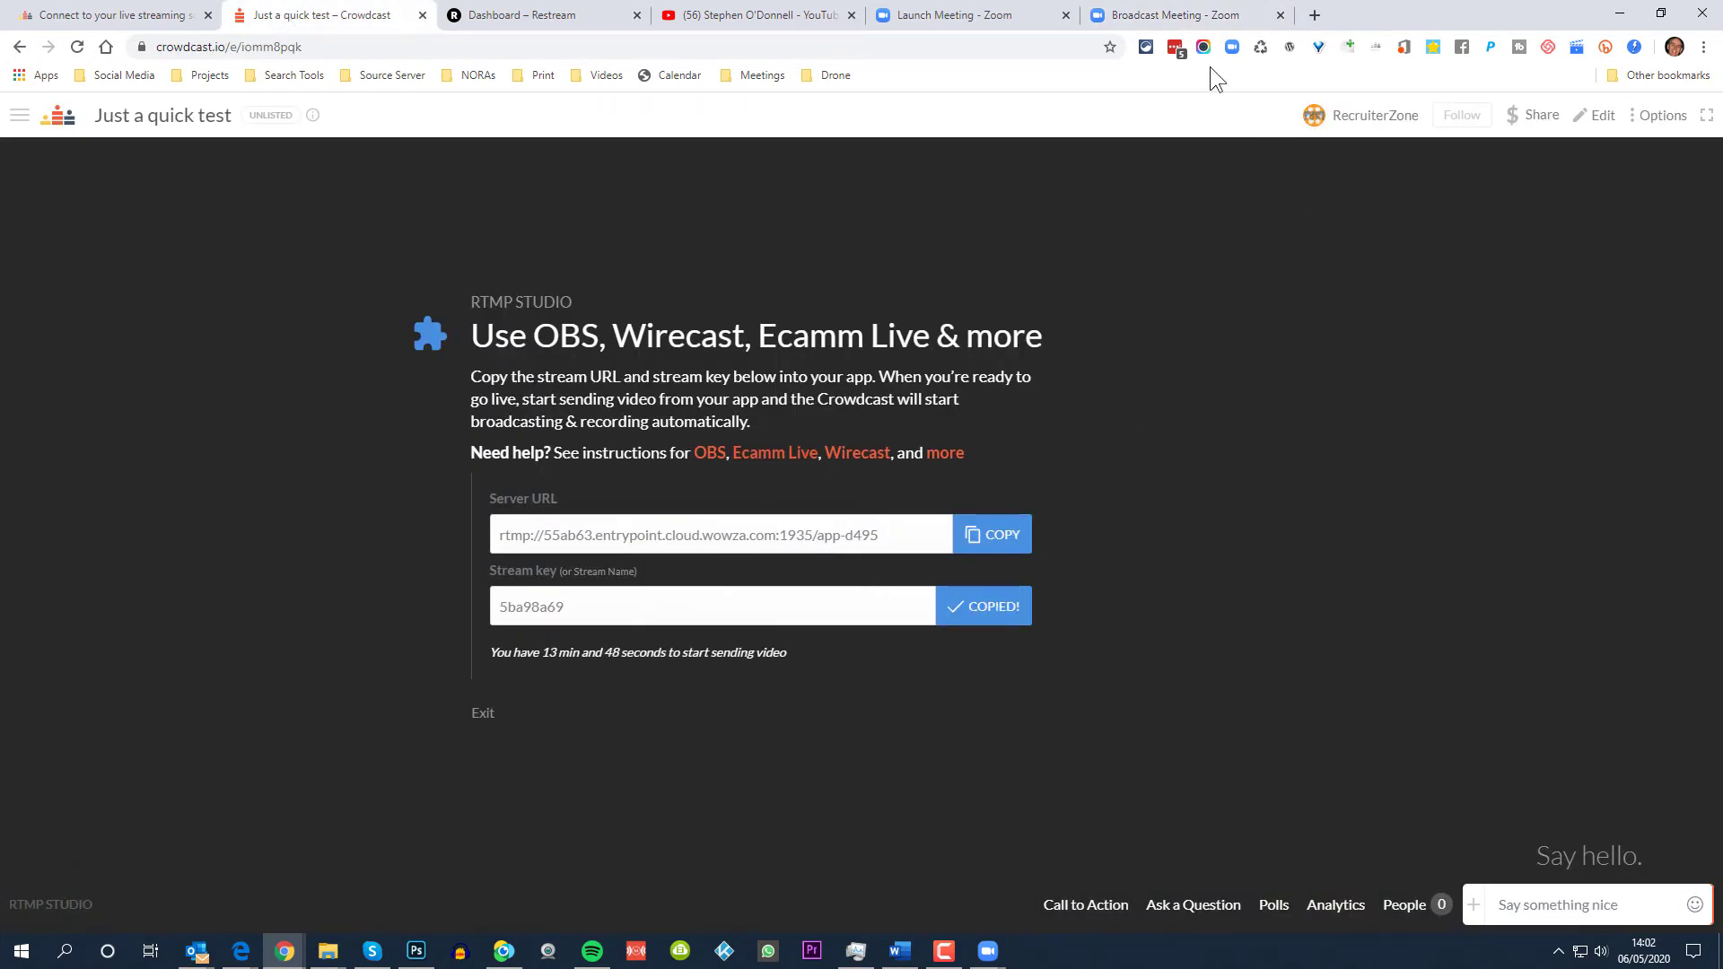
pyautogui.click(1171, 17)
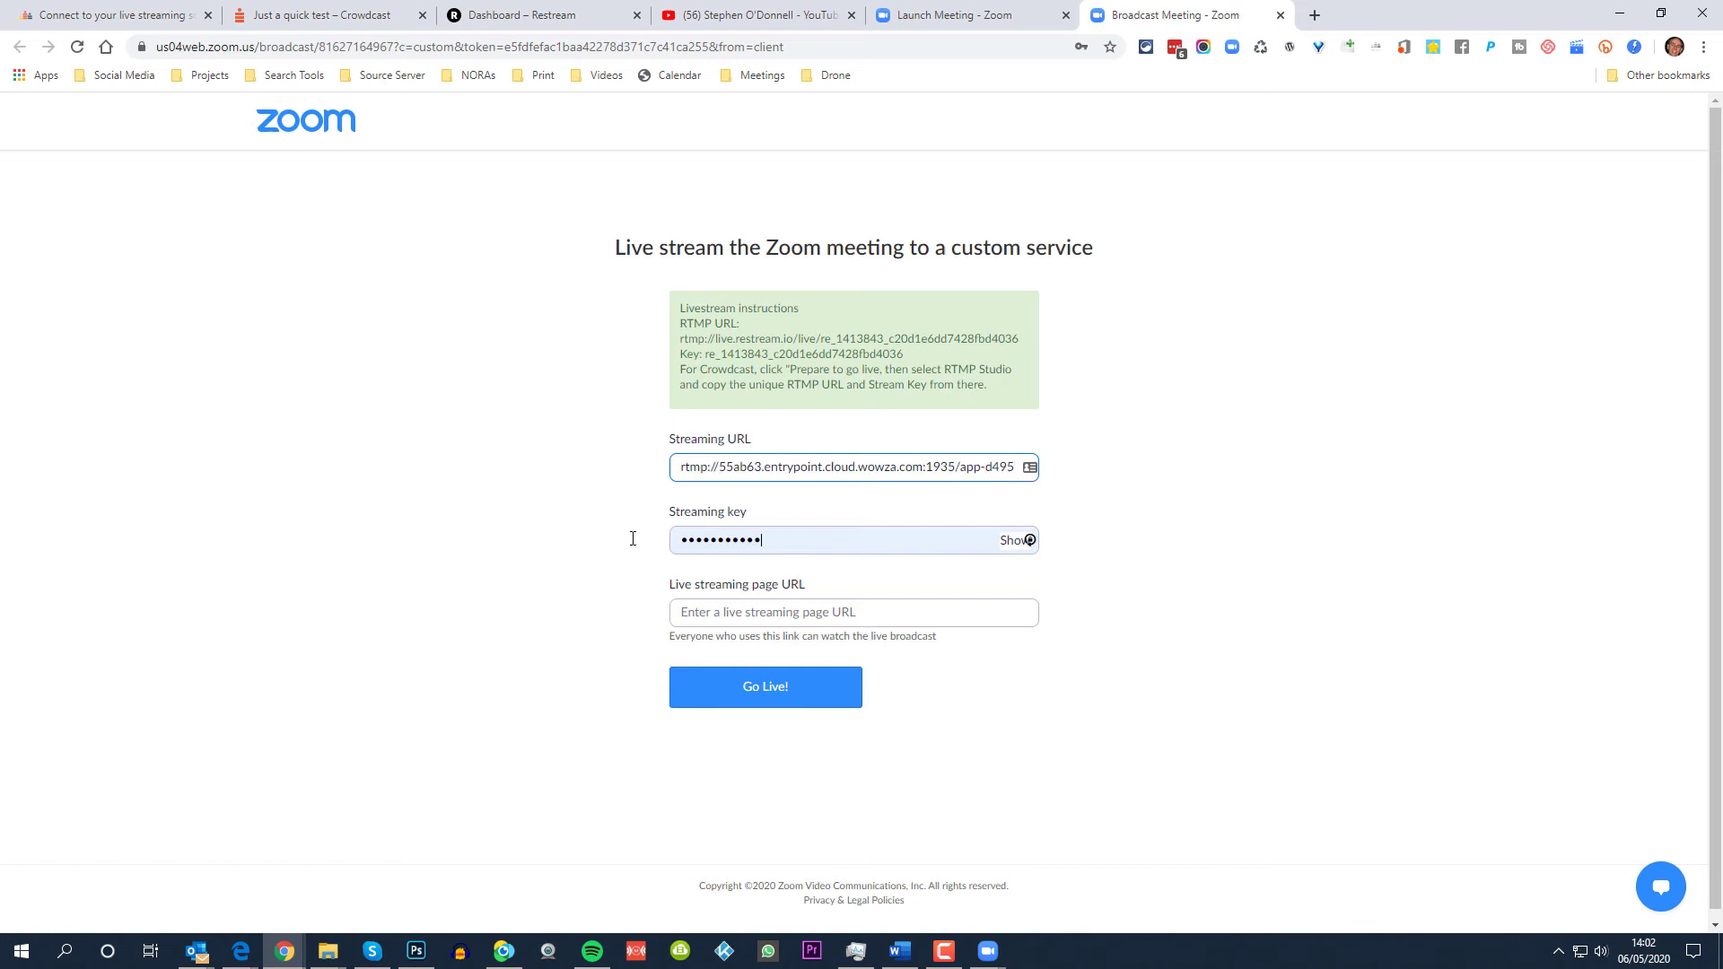
pyautogui.hotkey('ctrl', 'a')
pyautogui.press('BackSpace')
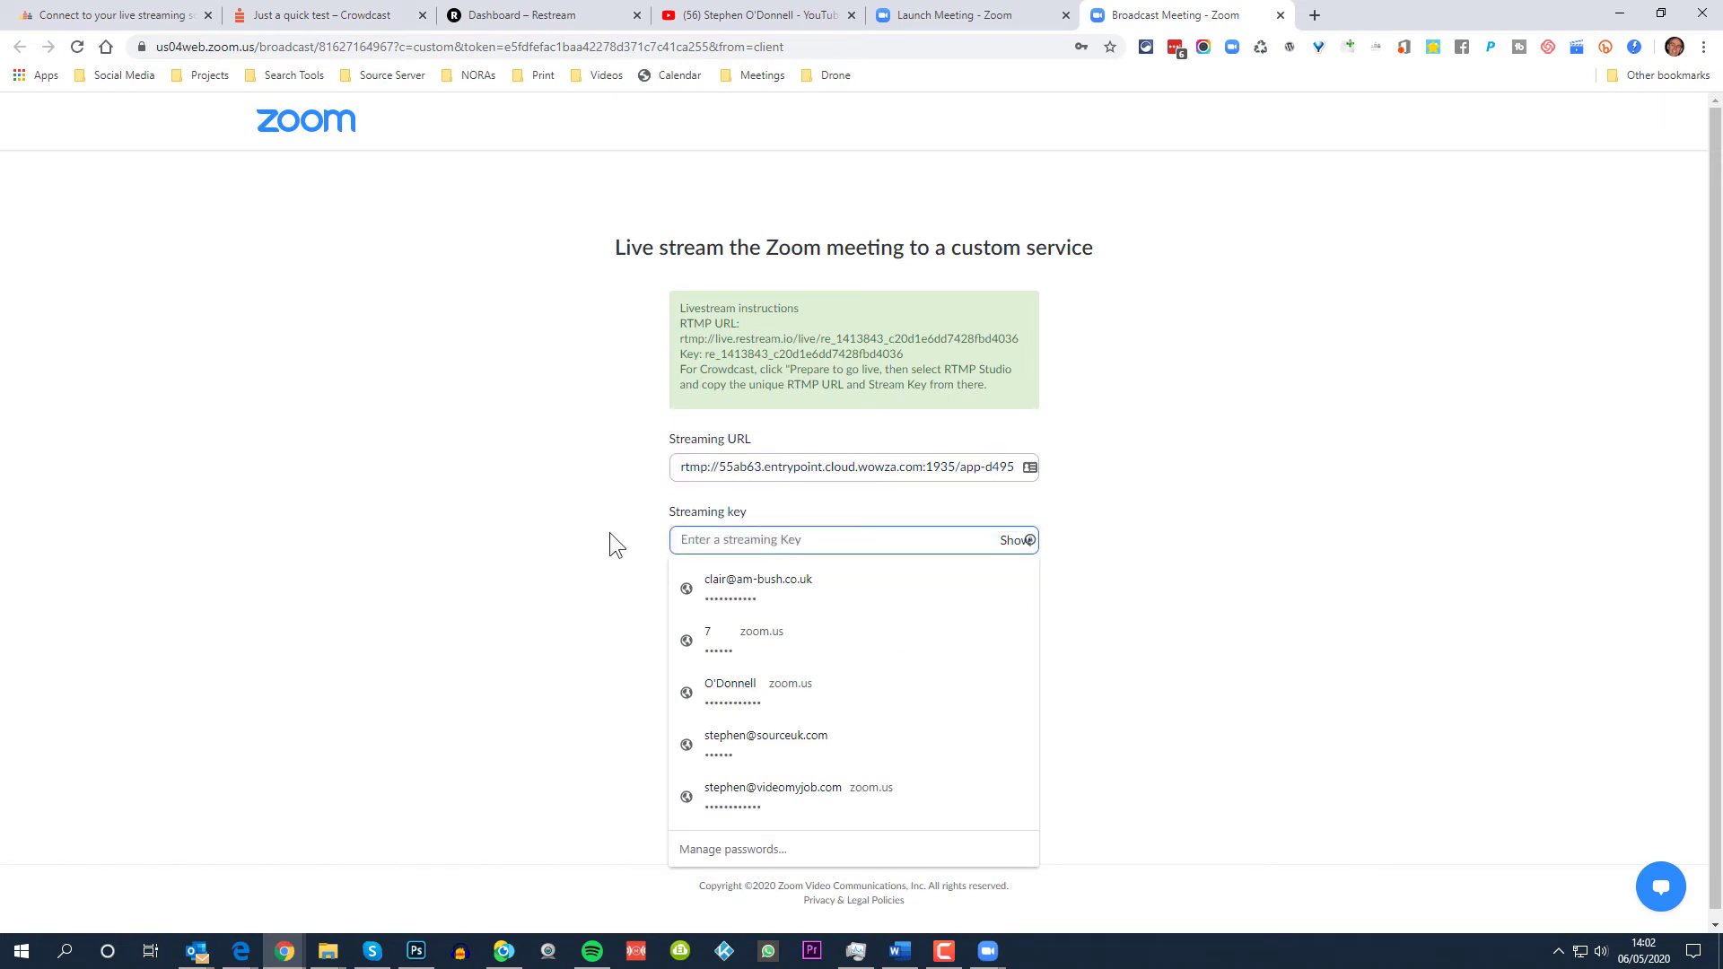
pyautogui.hotkey('ctrl', 'v')
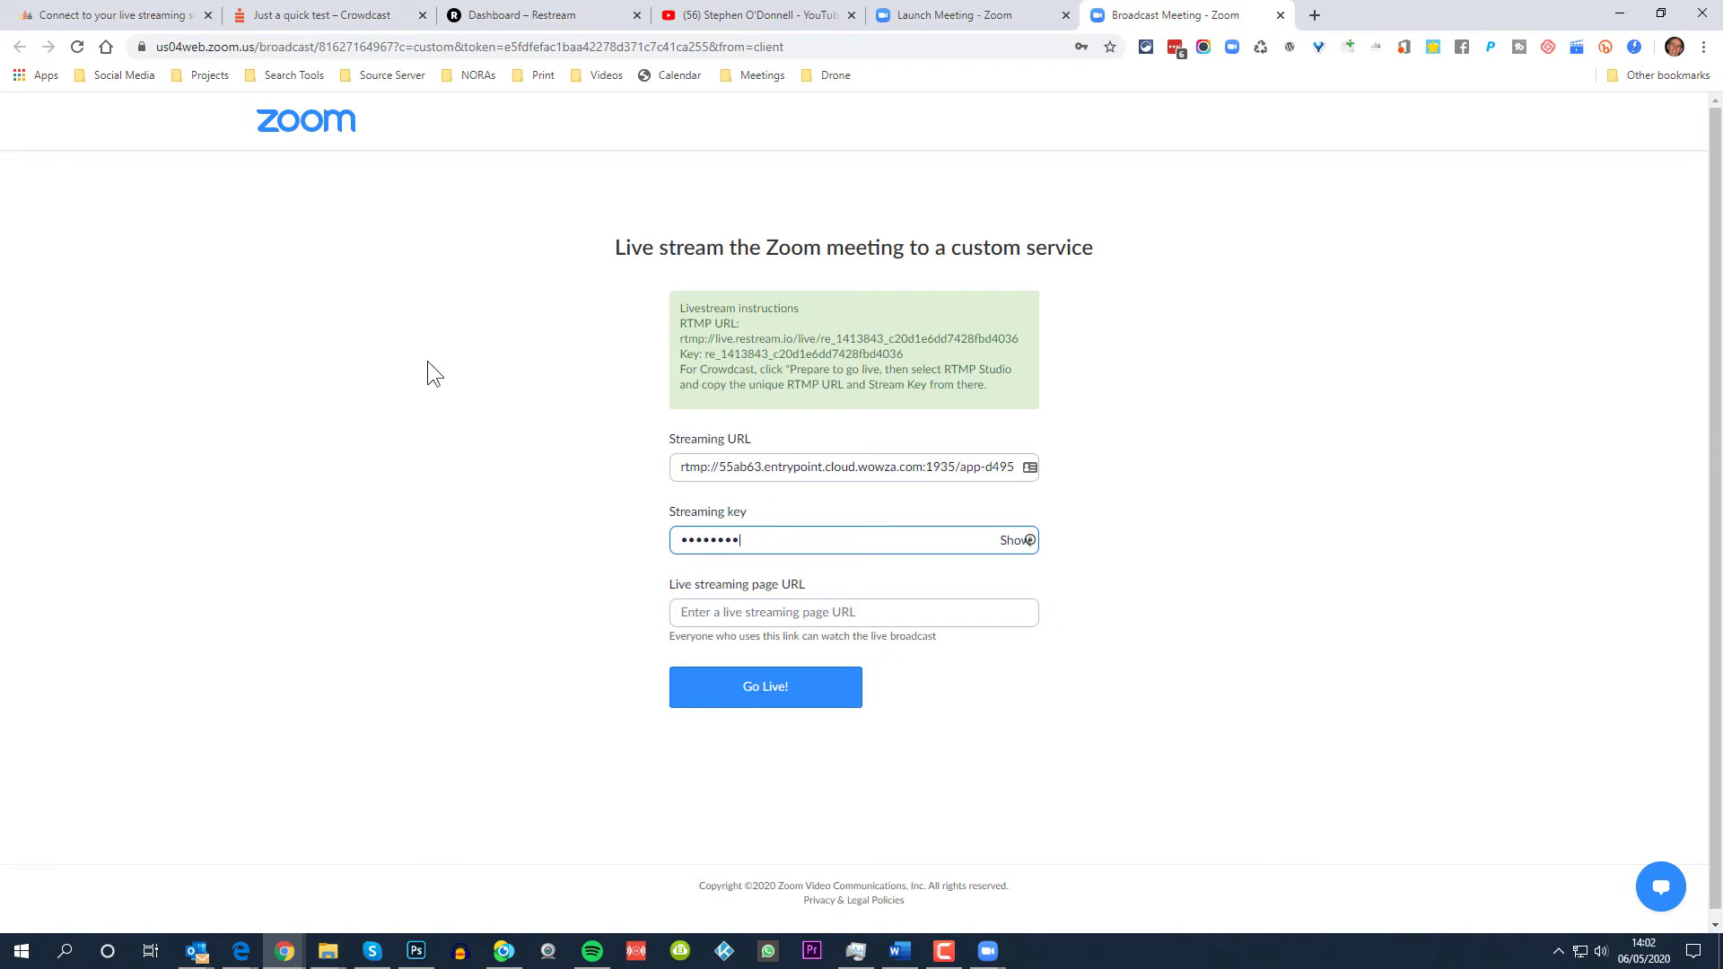
# - Copy the Crowdcast event page address into Zoom's Live streaming page URL field
pyautogui.click(325, 15)
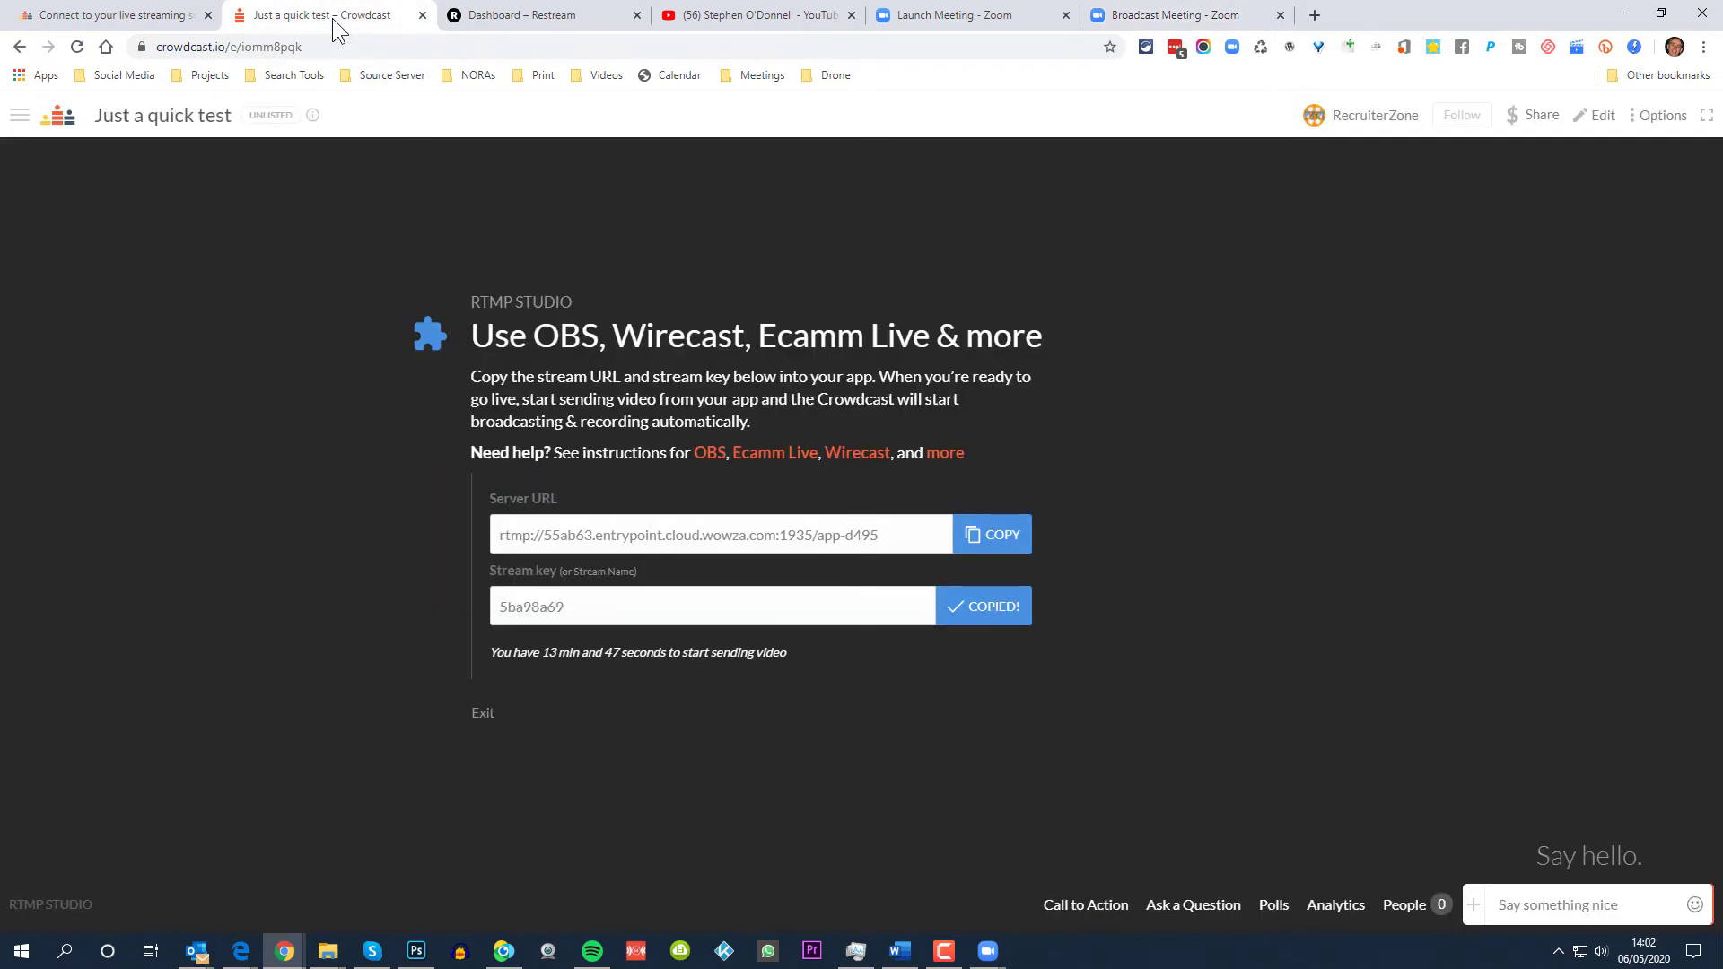
pyautogui.click(274, 46)
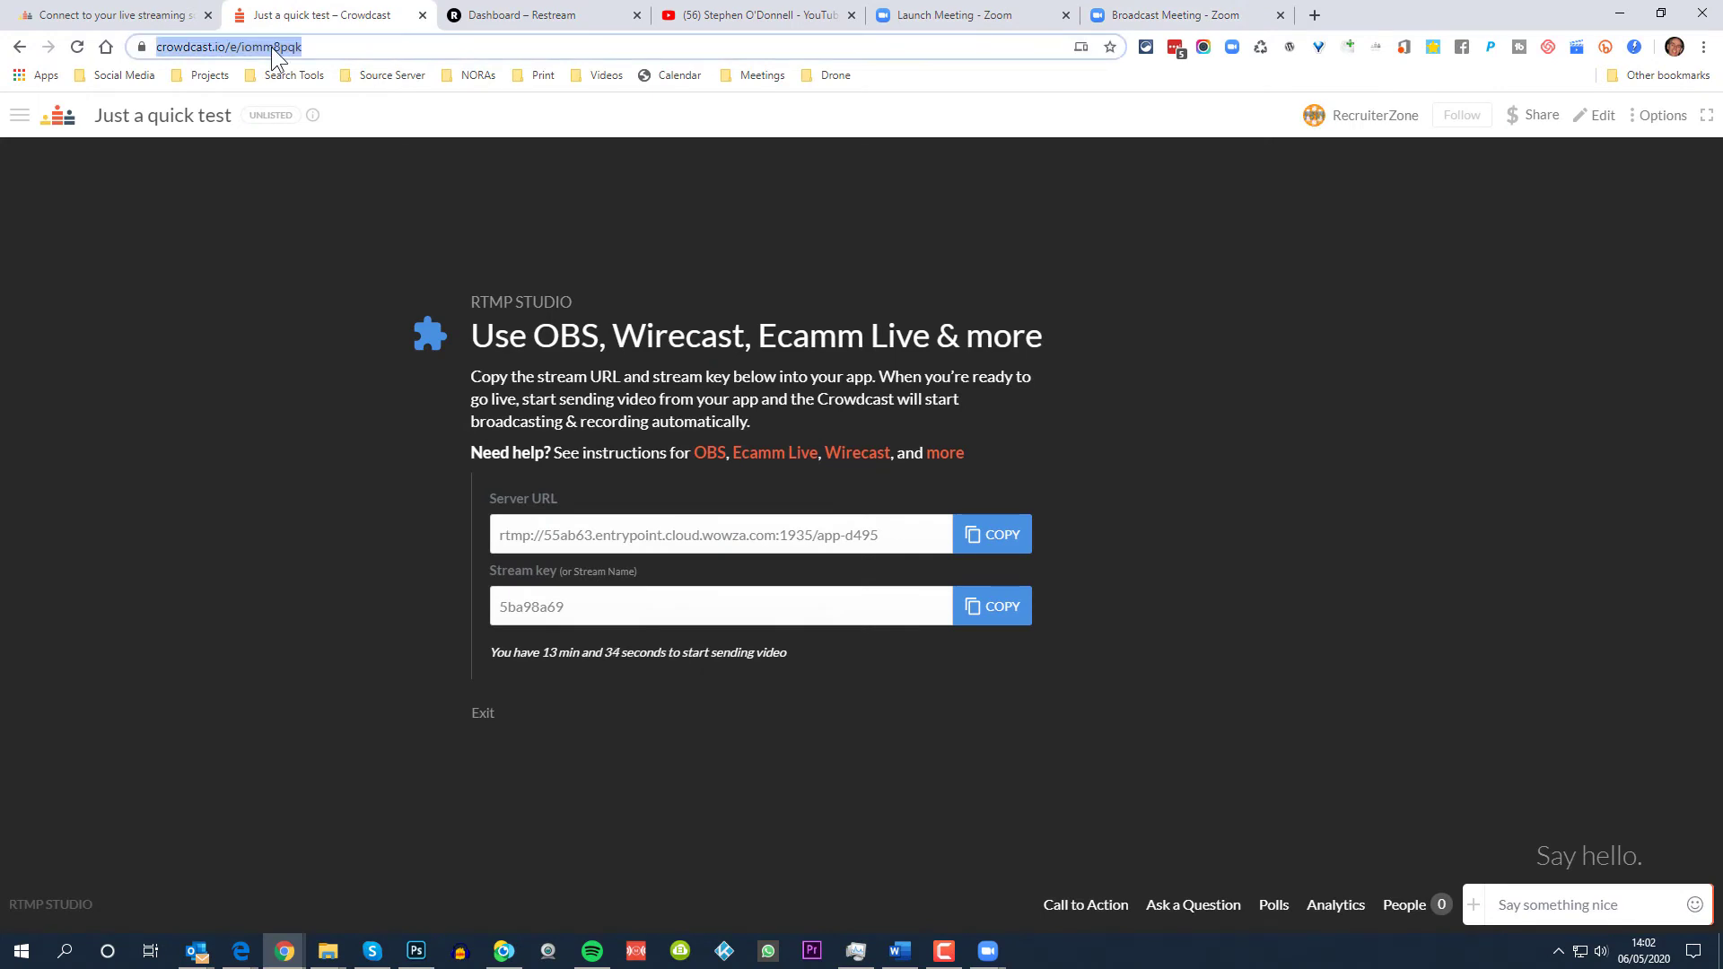
pyautogui.rightClick(272, 50)
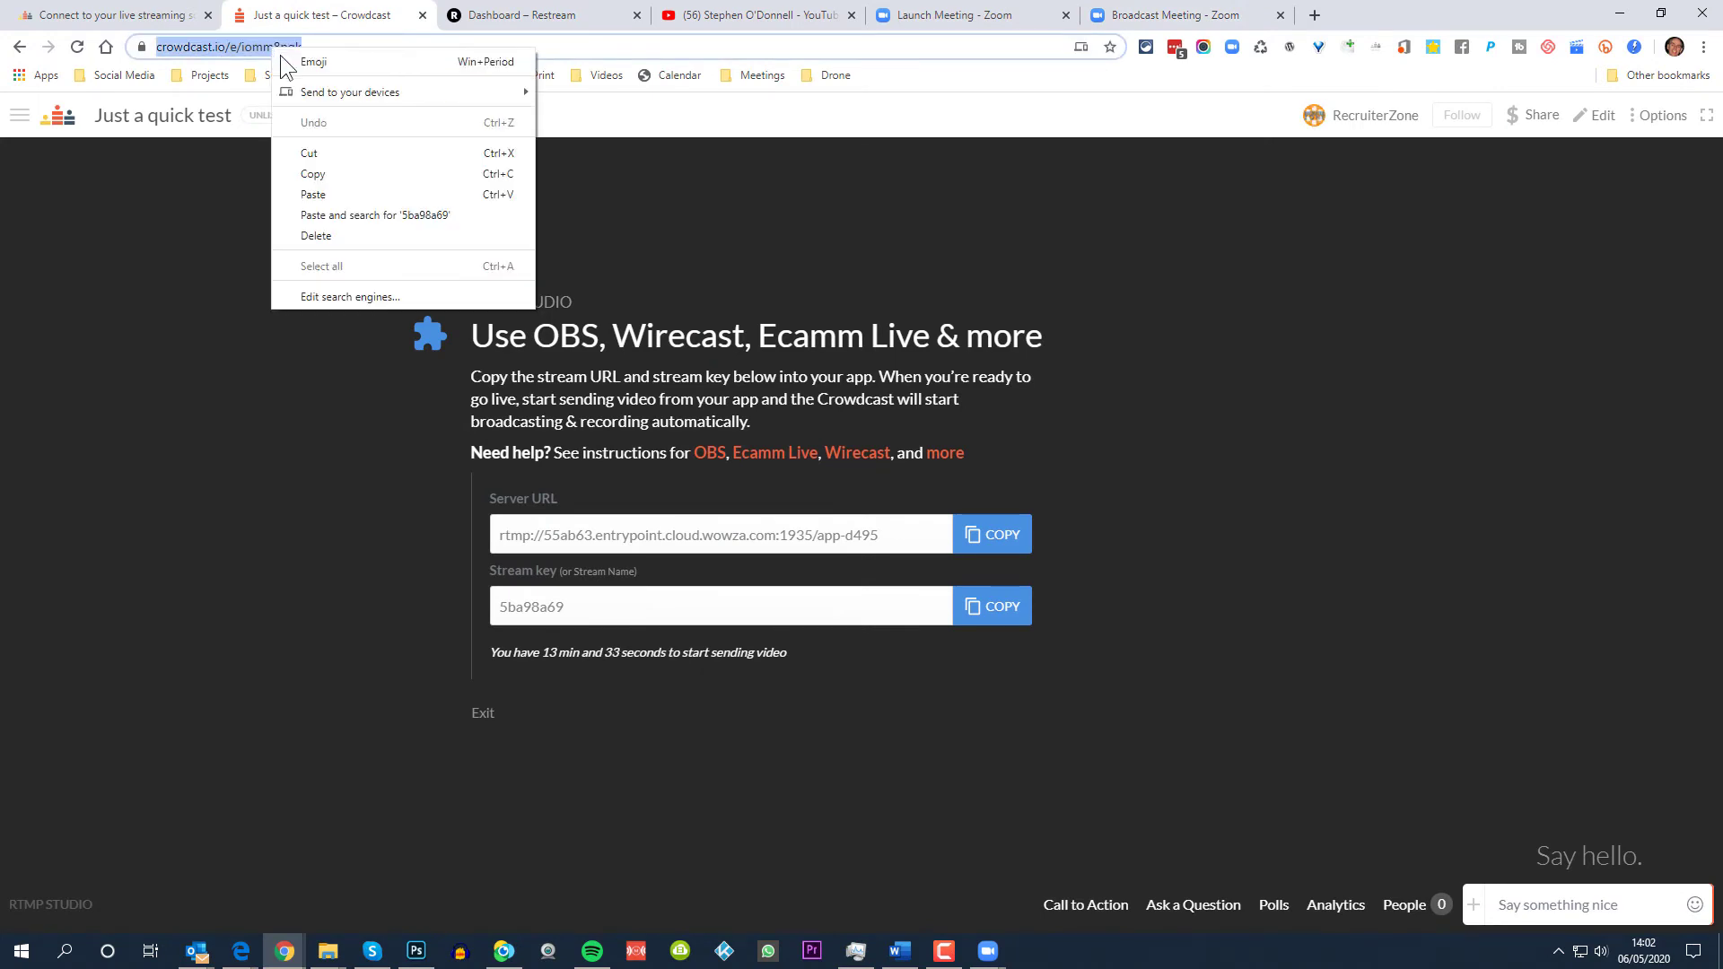
pyautogui.click(303, 172)
pyautogui.click(1193, 16)
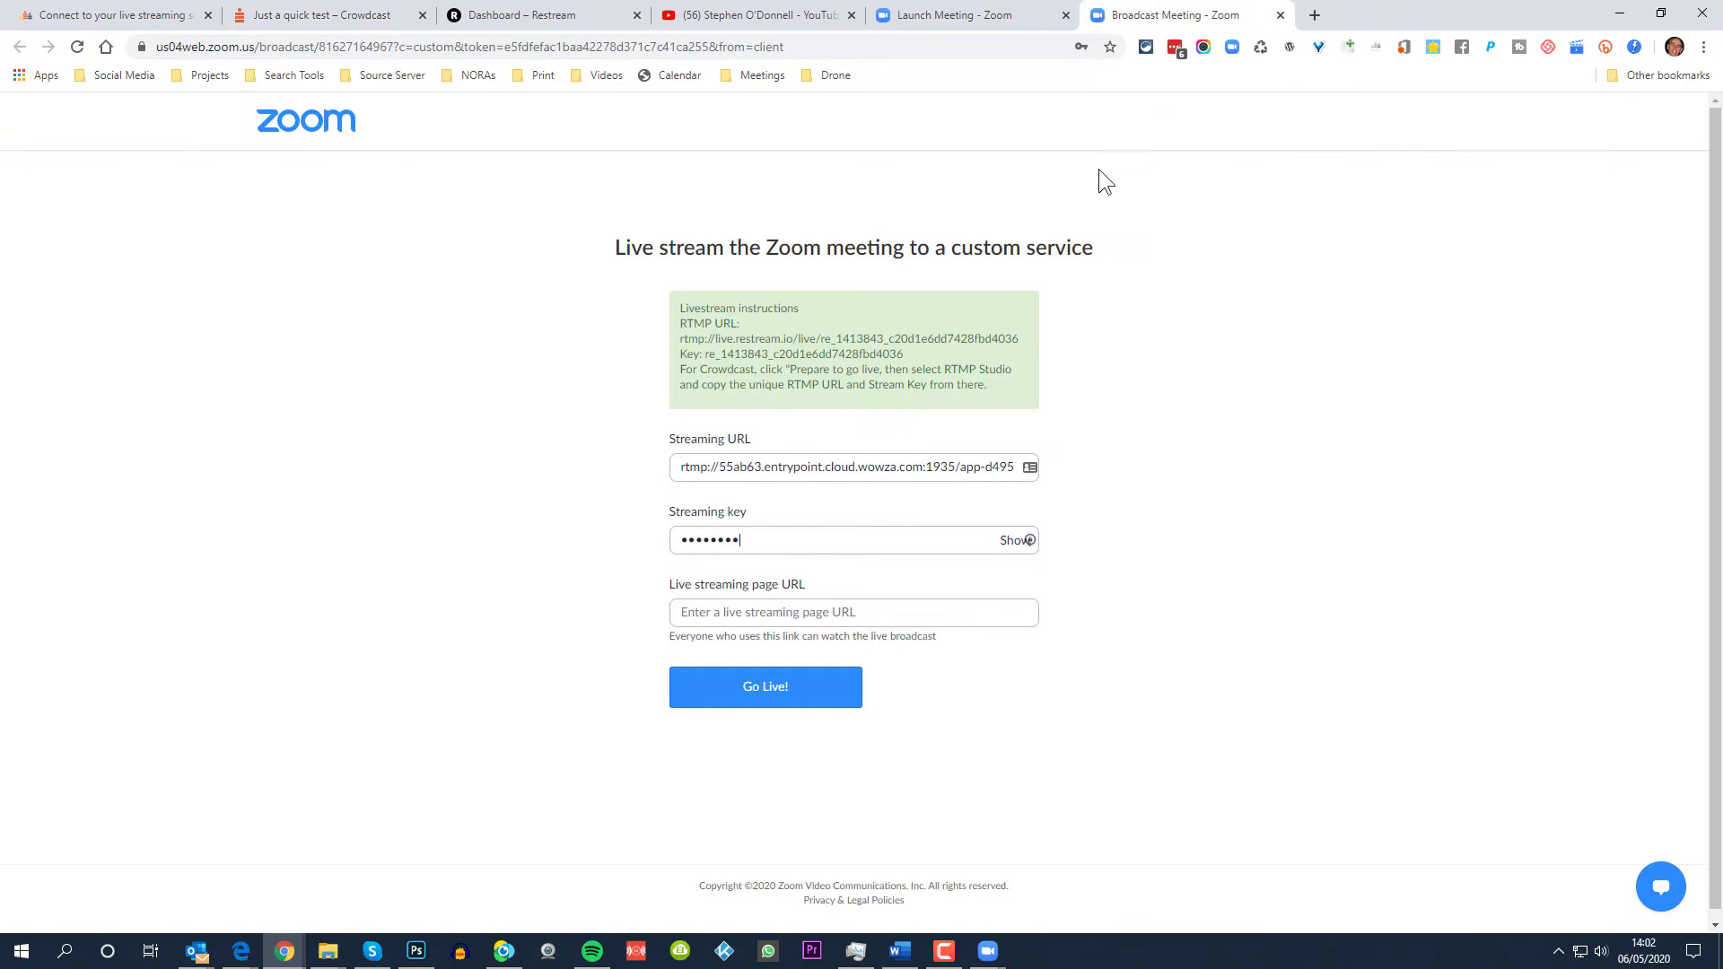
pyautogui.click(854, 612)
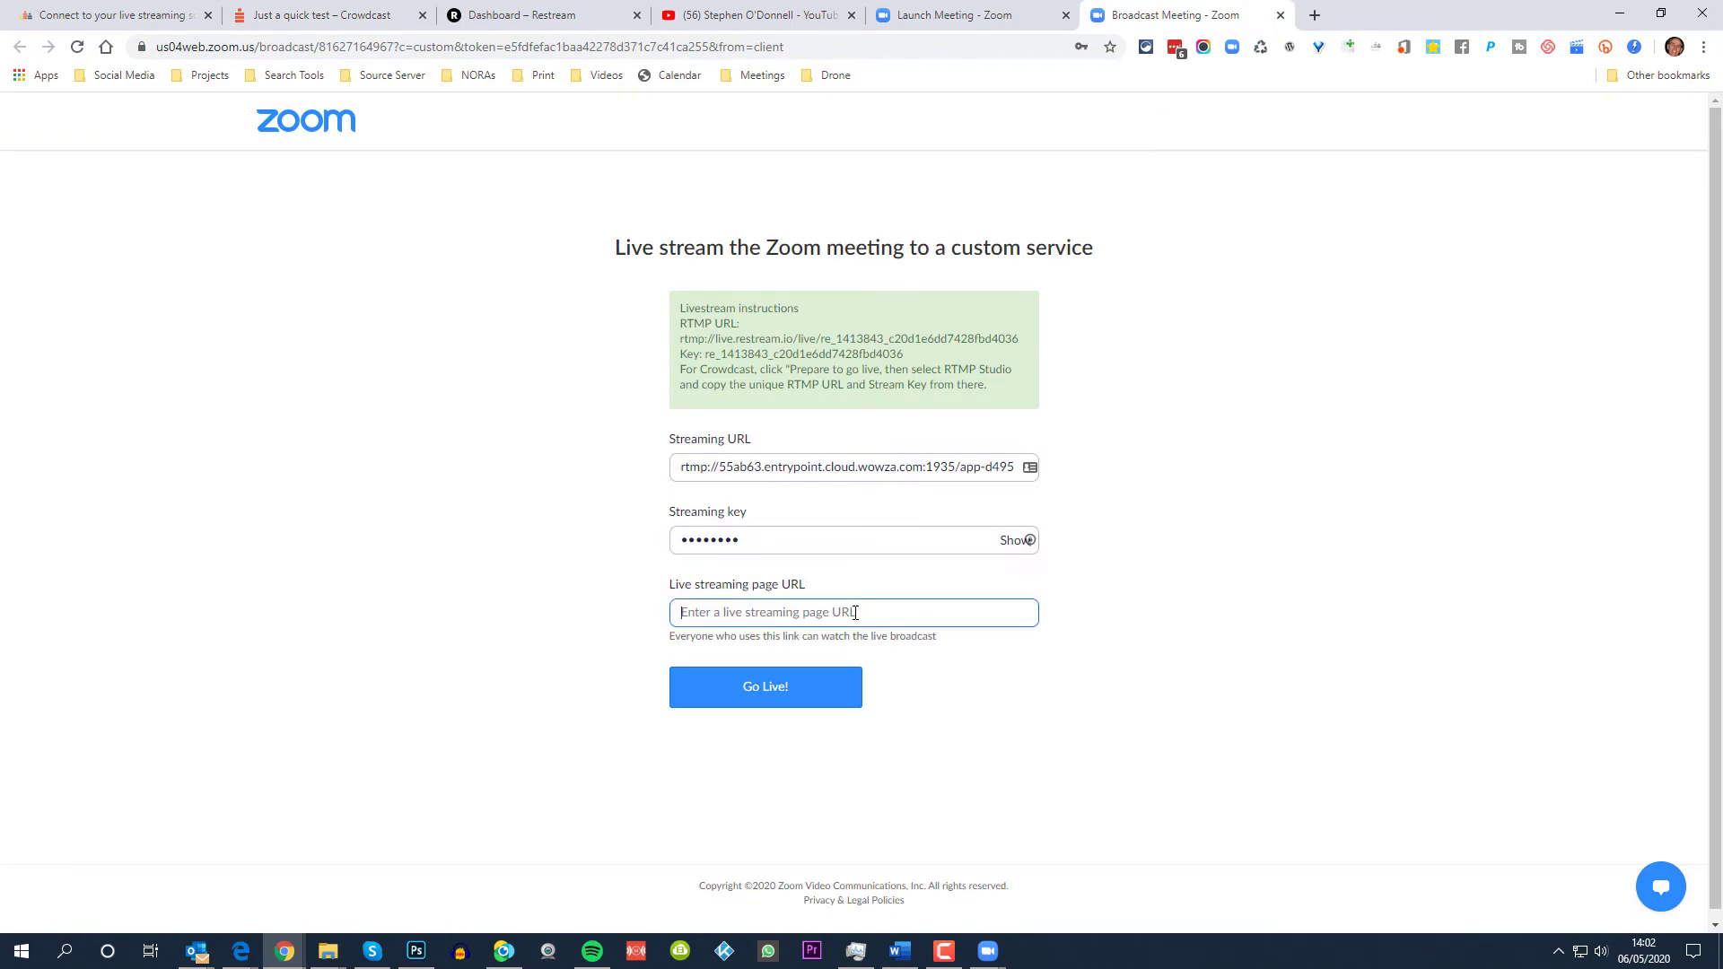
pyautogui.rightClick(855, 614)
pyautogui.click(897, 426)
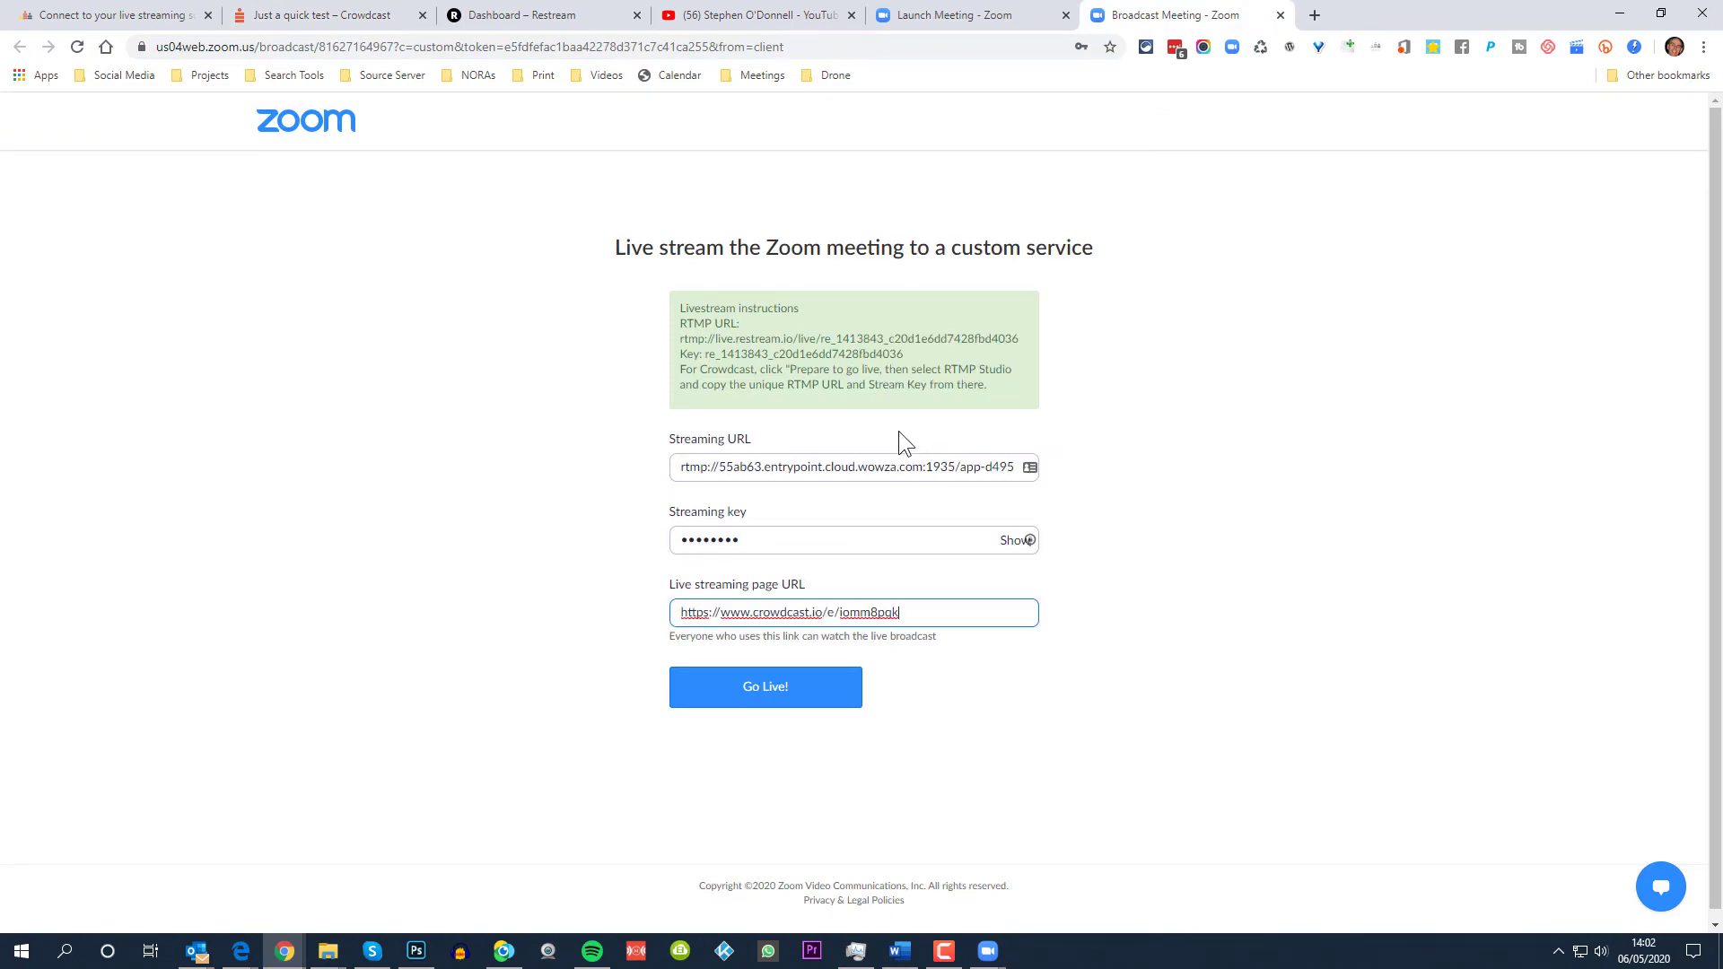
# - Start streaming the Zoom meeting to Crowdcast with Go Live!
pyautogui.click(759, 691)
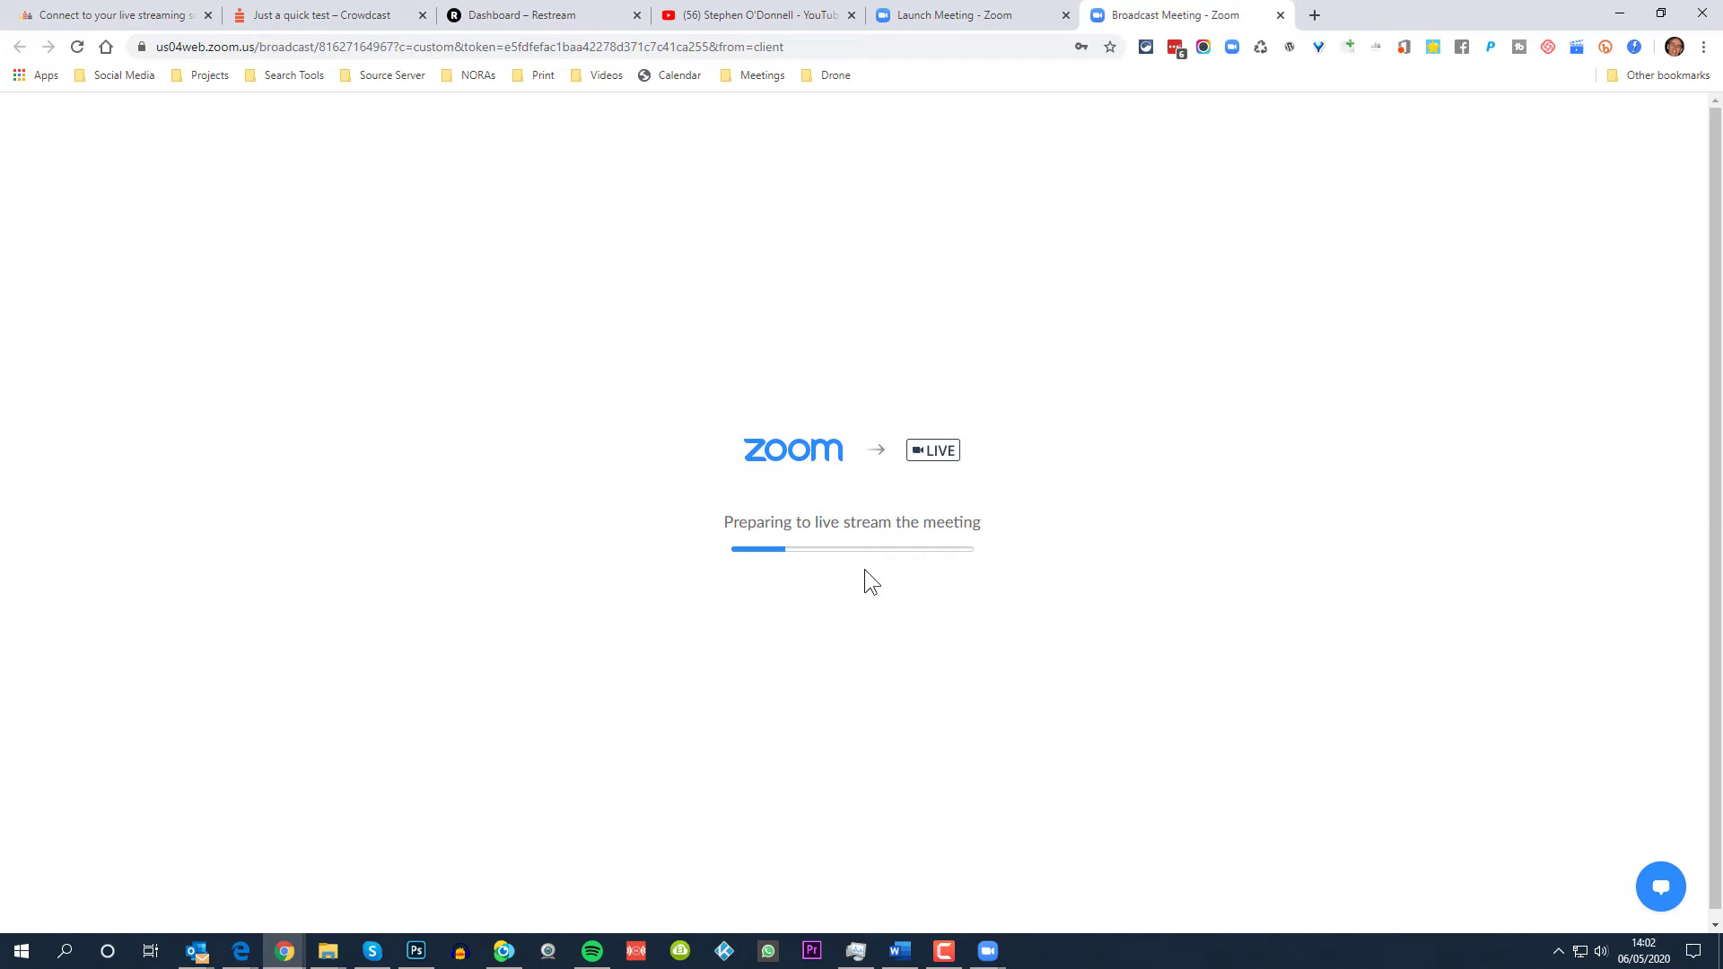
# - Return to the Crowdcast event page, now showing You're on-air!, and raise the Zoom meeting
pyautogui.click(339, 20)
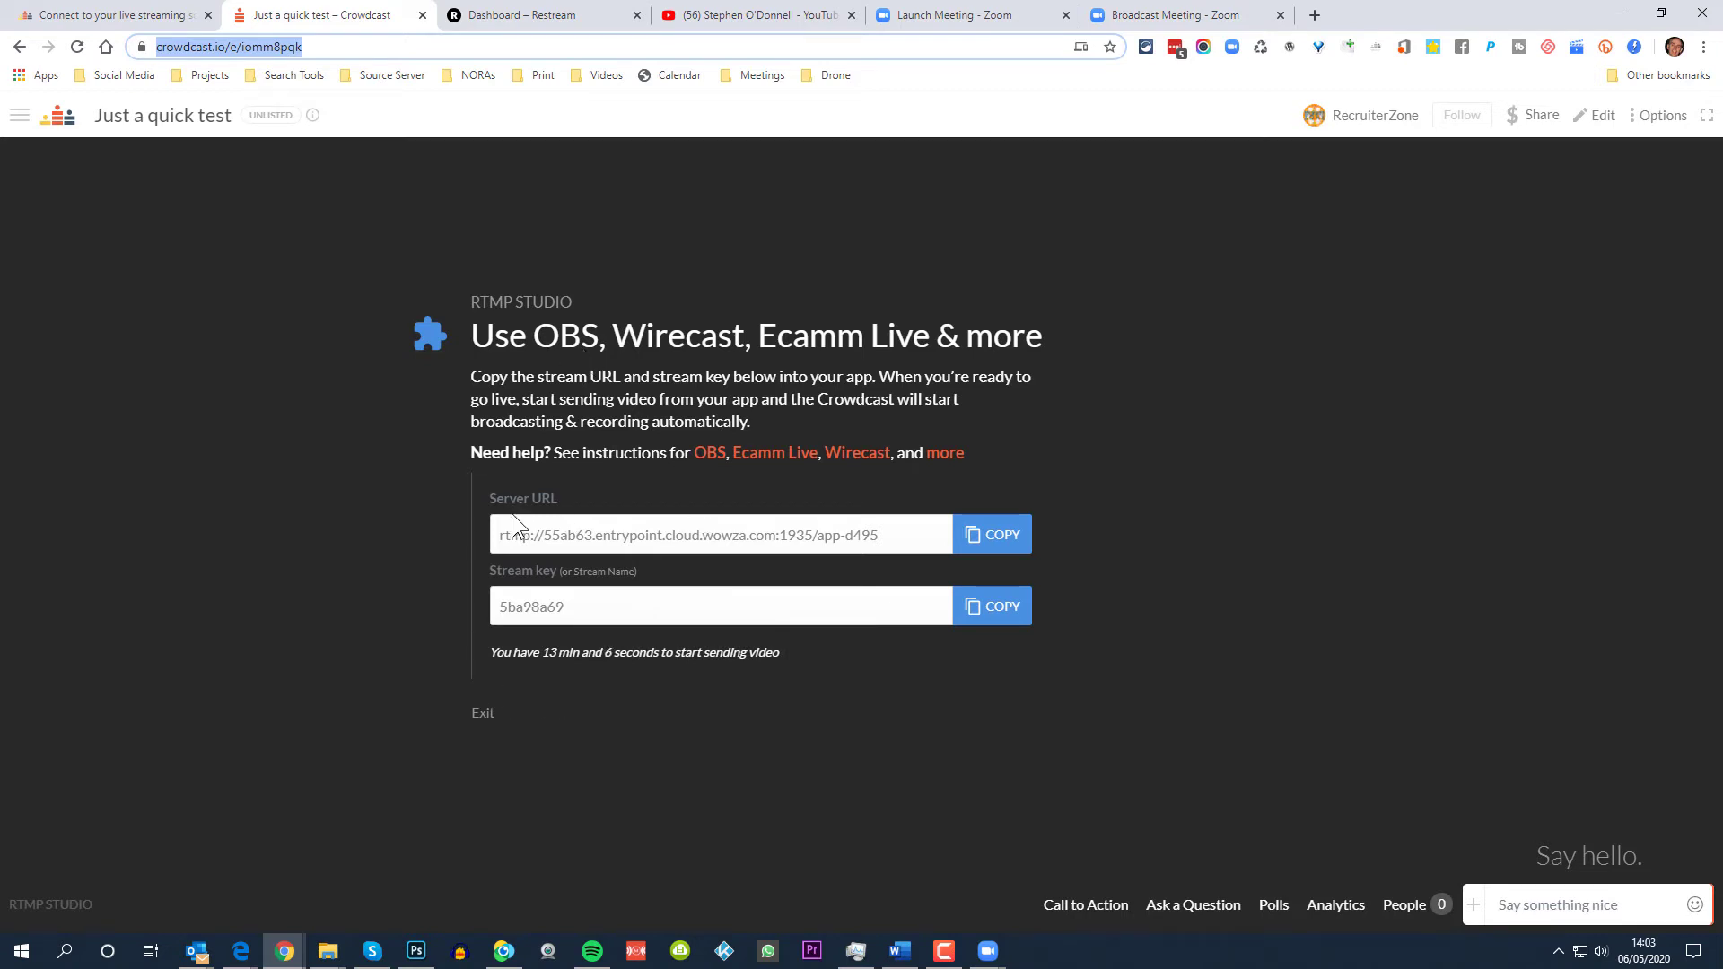
pyautogui.moveTo(990, 955)
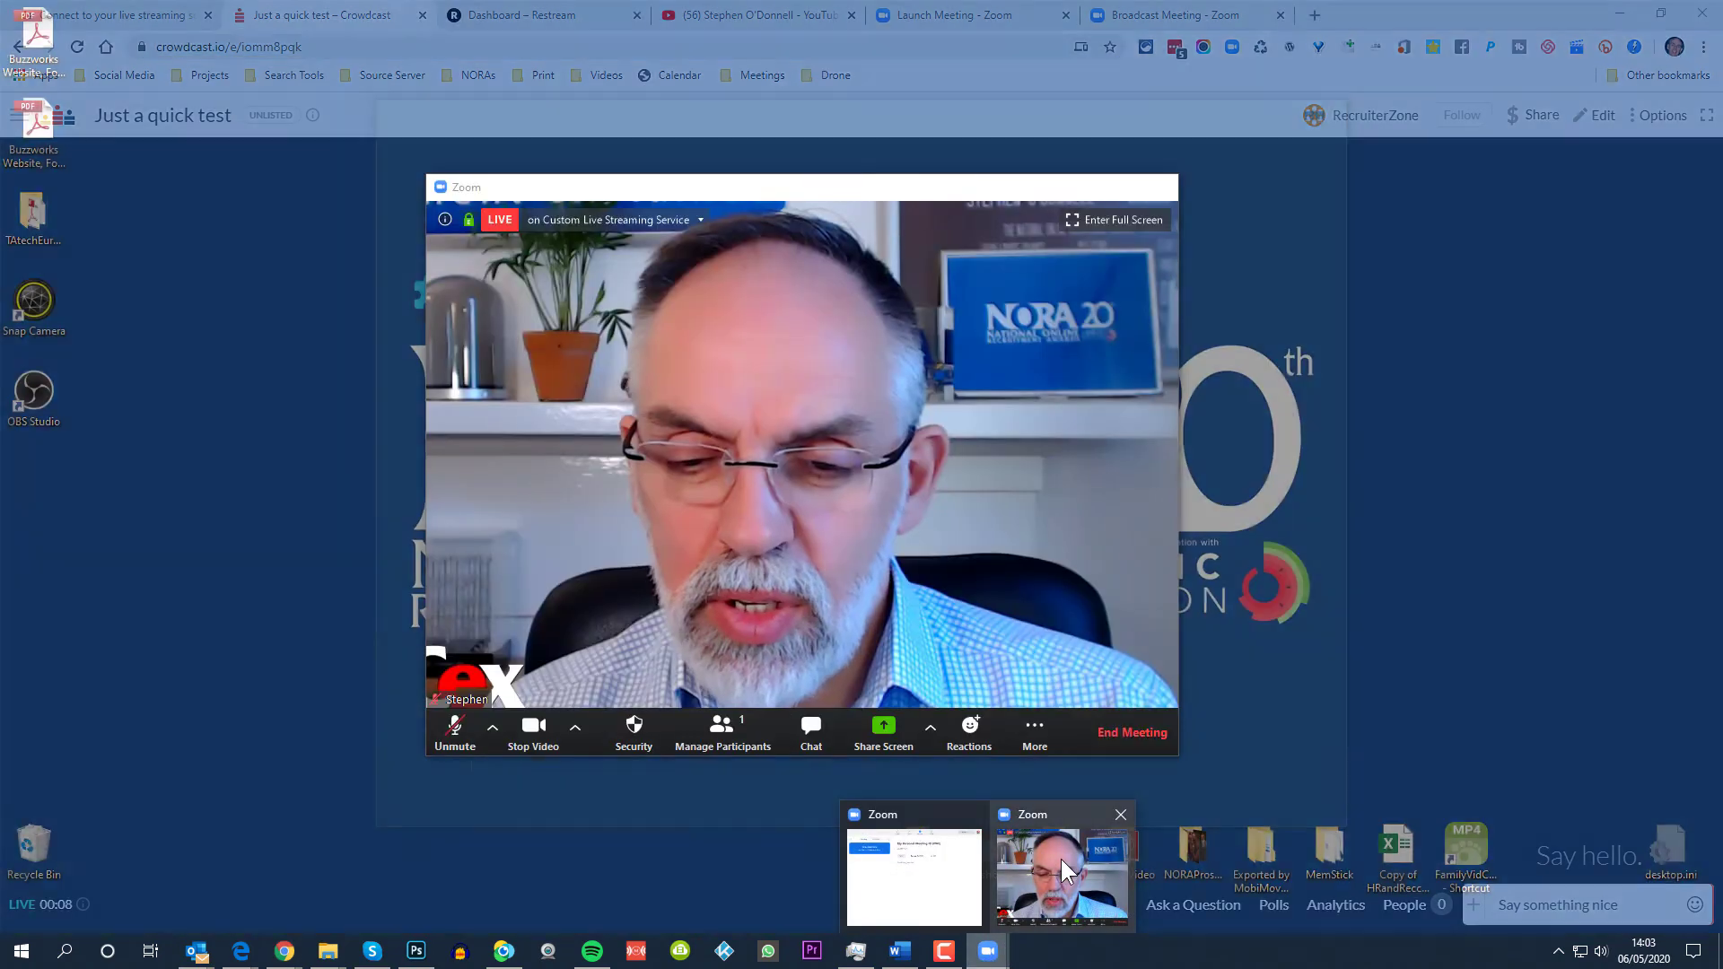
# - Move the Zoom meeting window to the right so Crowdcast's stream preview is visible
pyautogui.click(1060, 858)
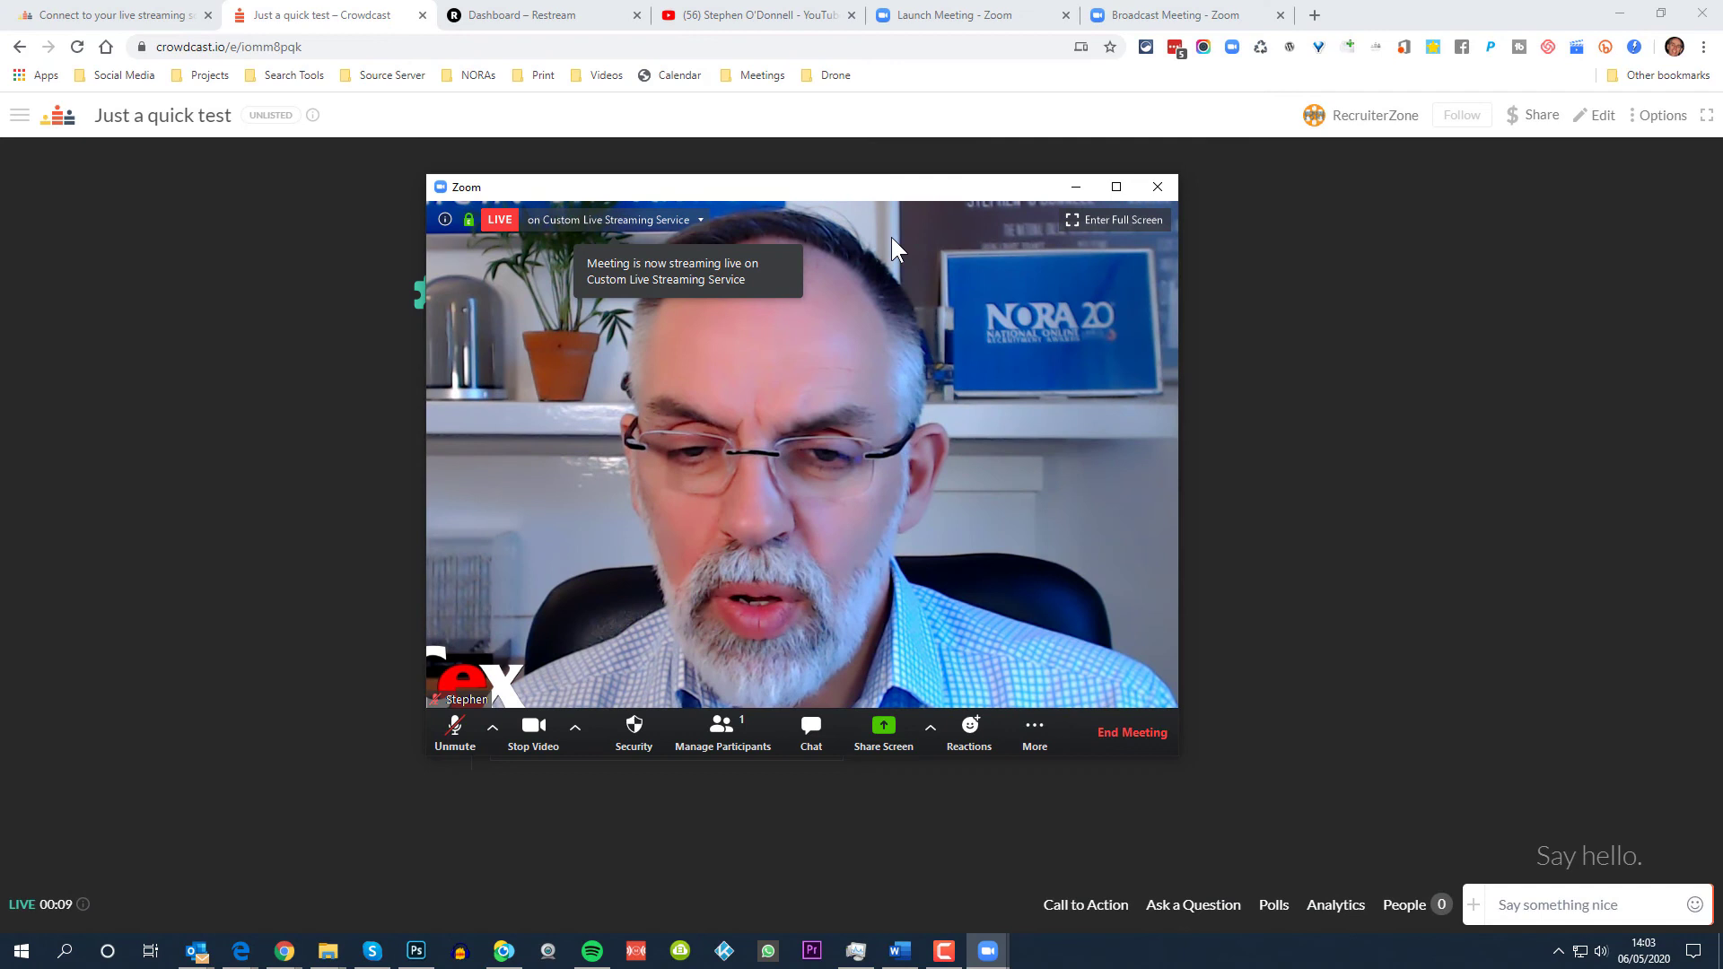
pyautogui.moveTo(846, 192); pyautogui.dragTo(1493, 192)
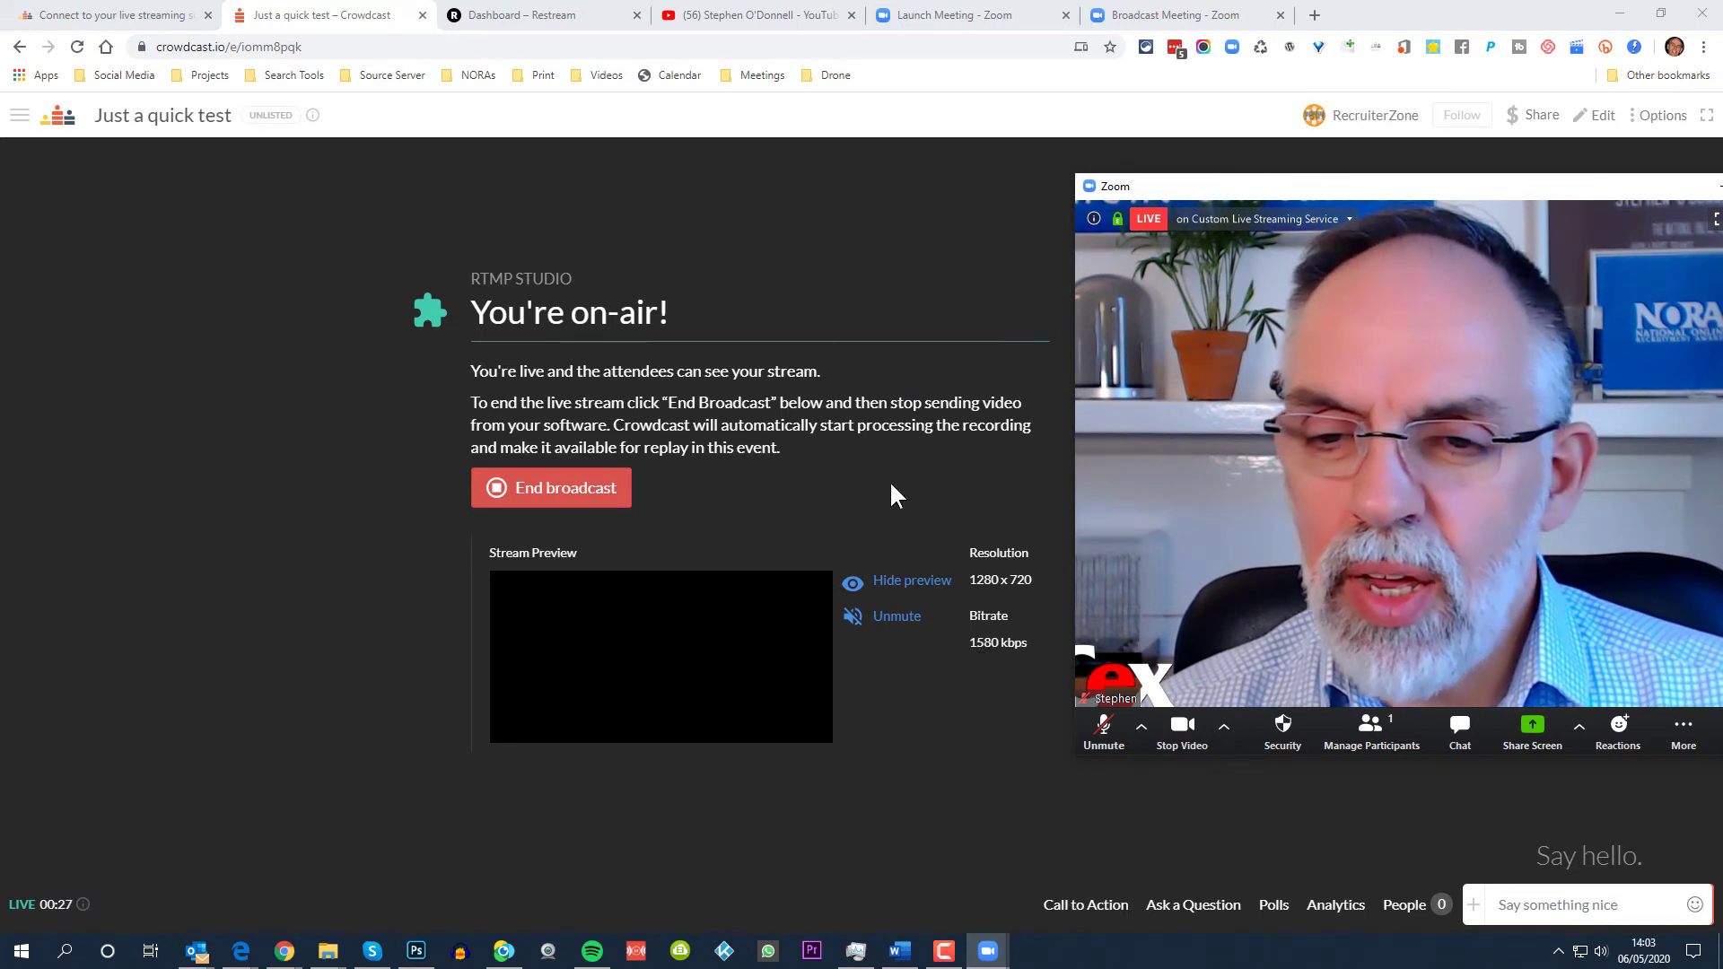
pyautogui.moveTo(665, 682)
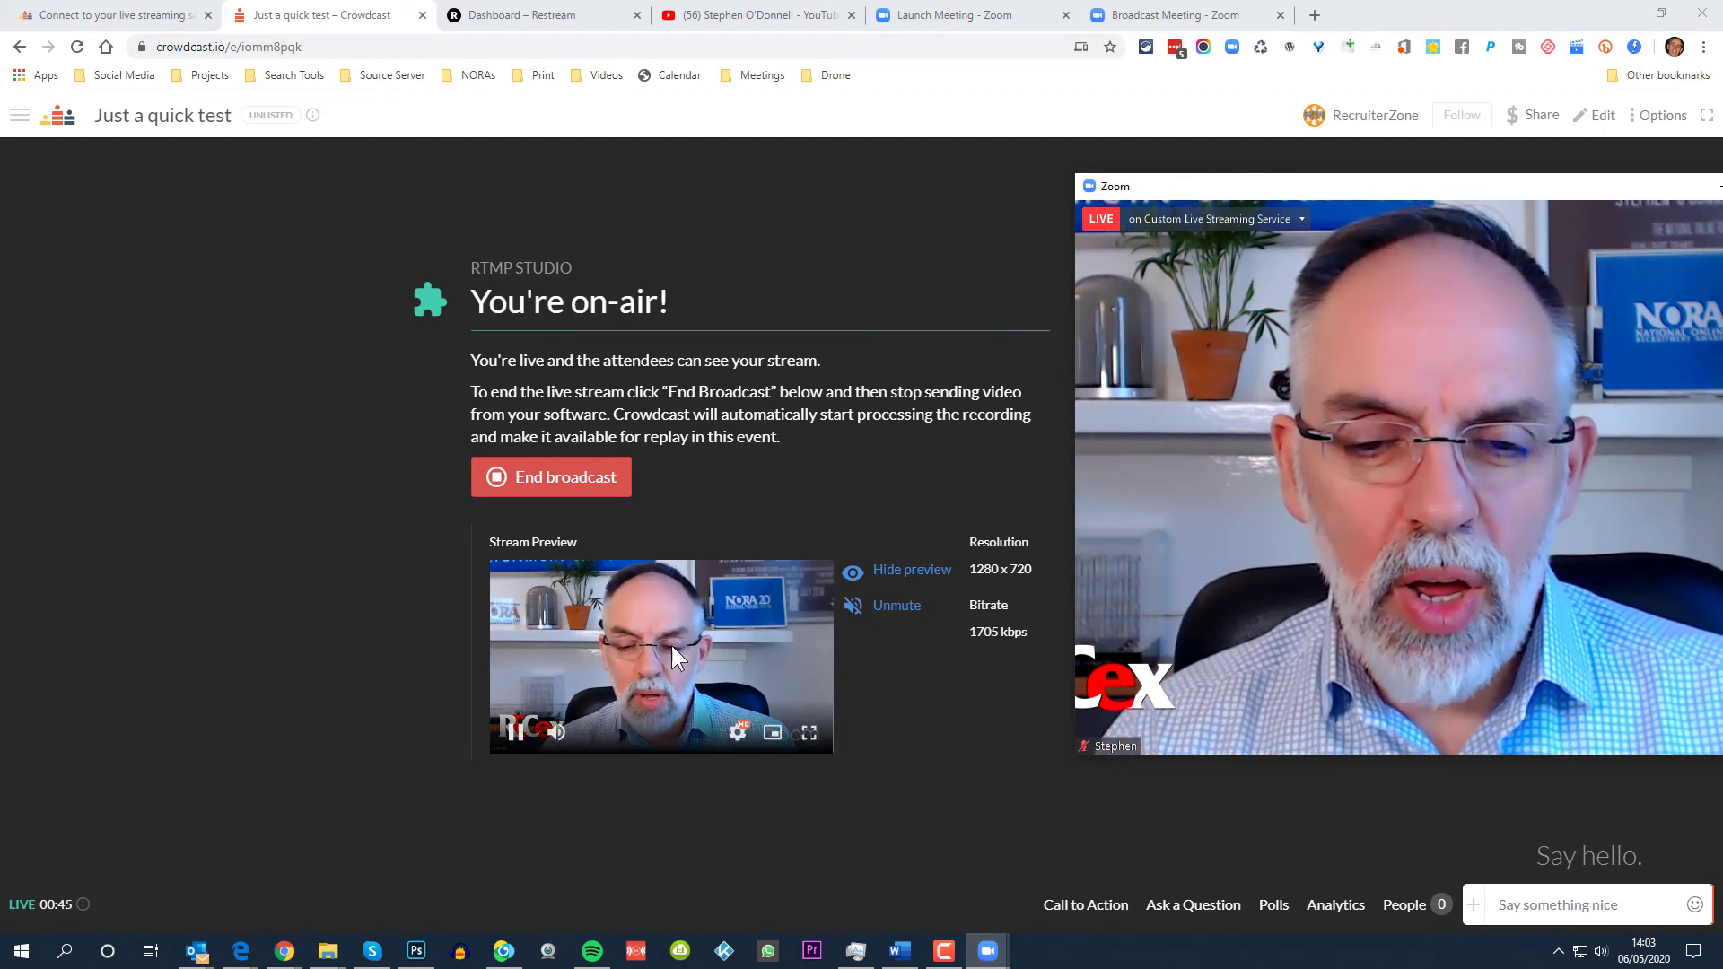
# - Drag the Zoom meeting window left until it sits fully on screen beside the on-air page
pyautogui.moveTo(1294, 562)
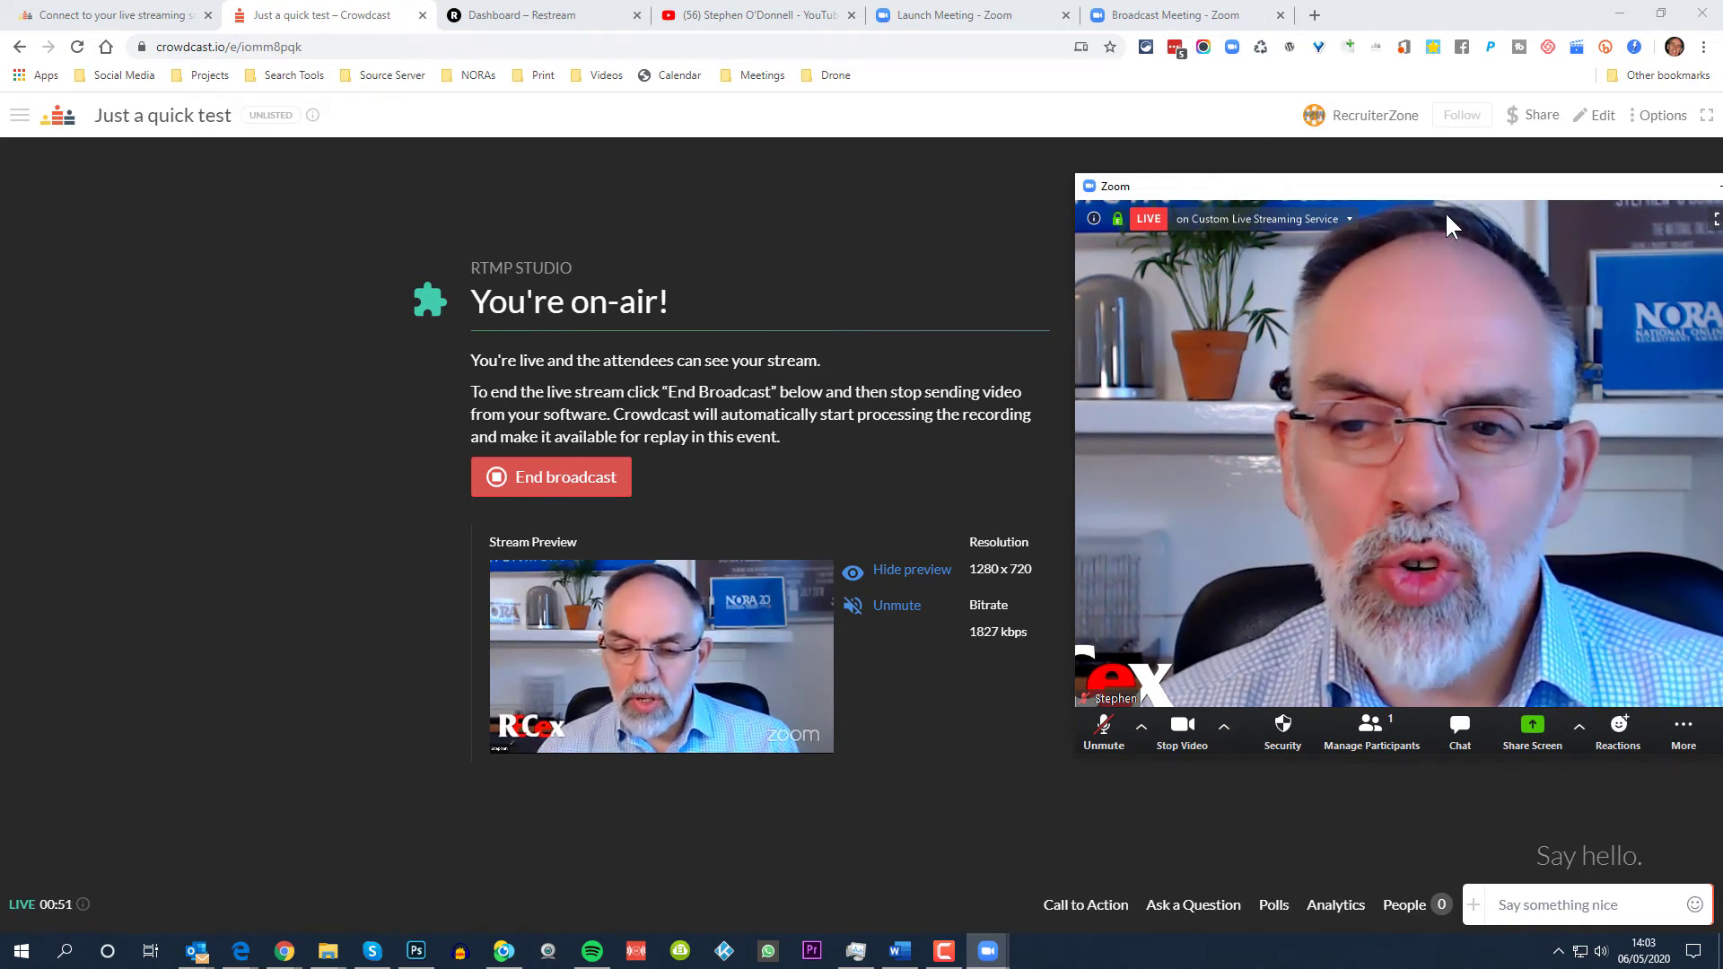
pyautogui.moveTo(1451, 189); pyautogui.dragTo(1302, 182)
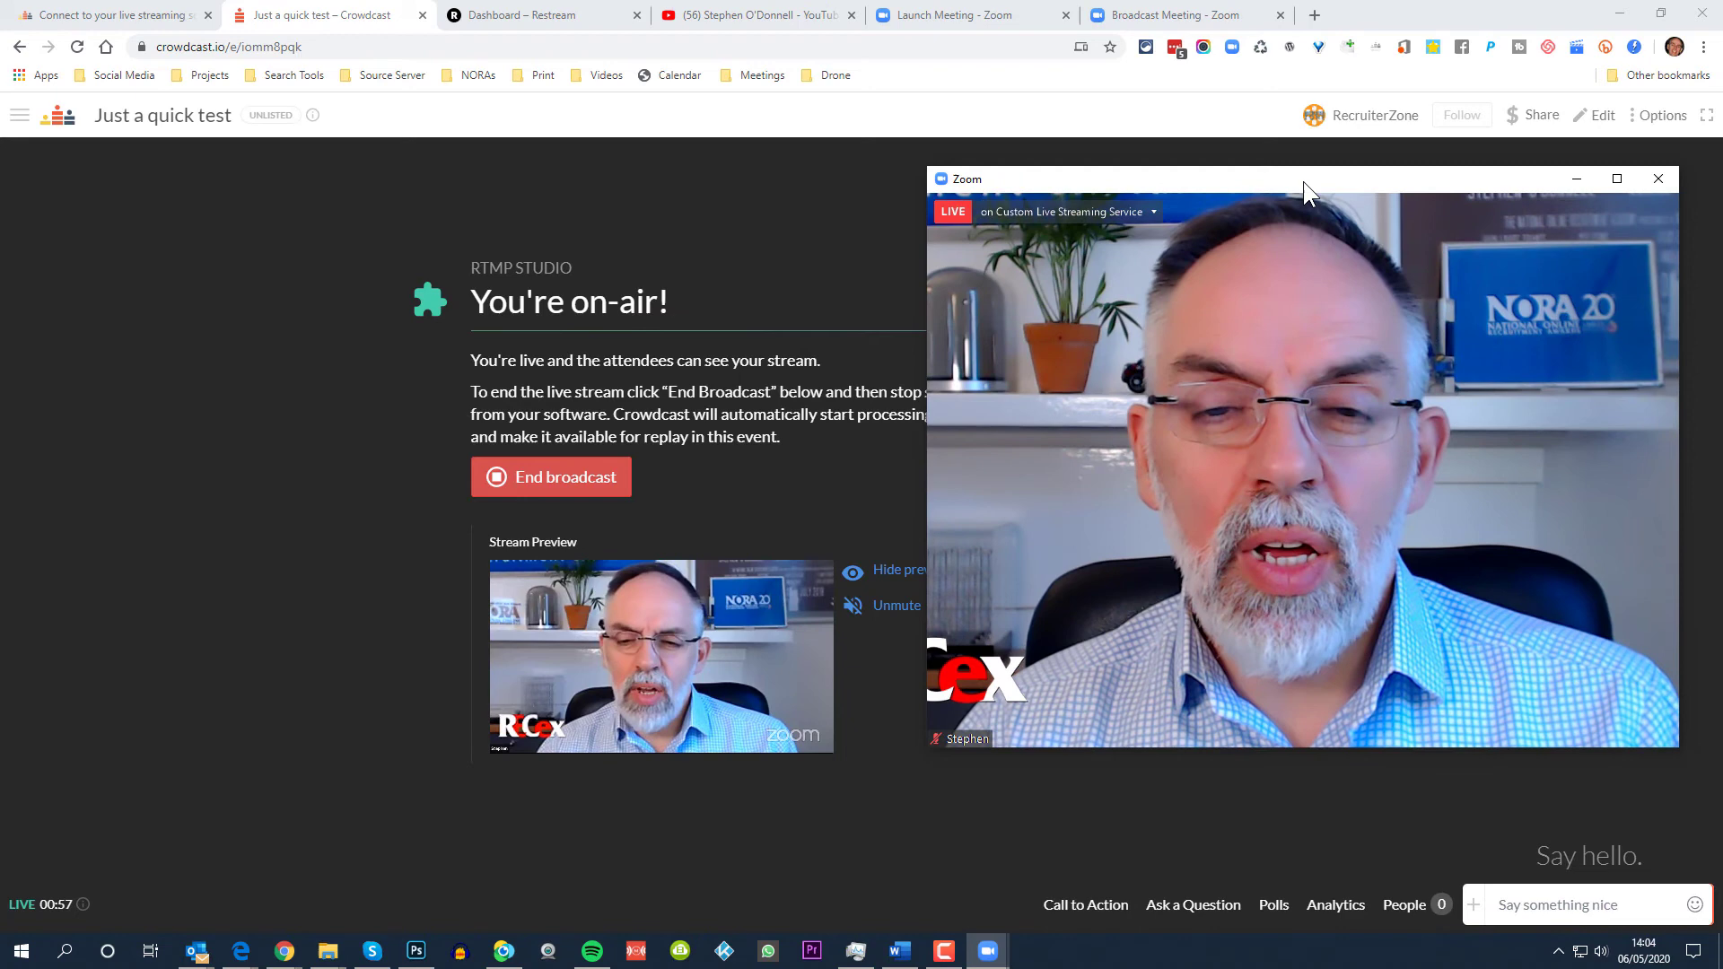
pyautogui.moveTo(1304, 183)
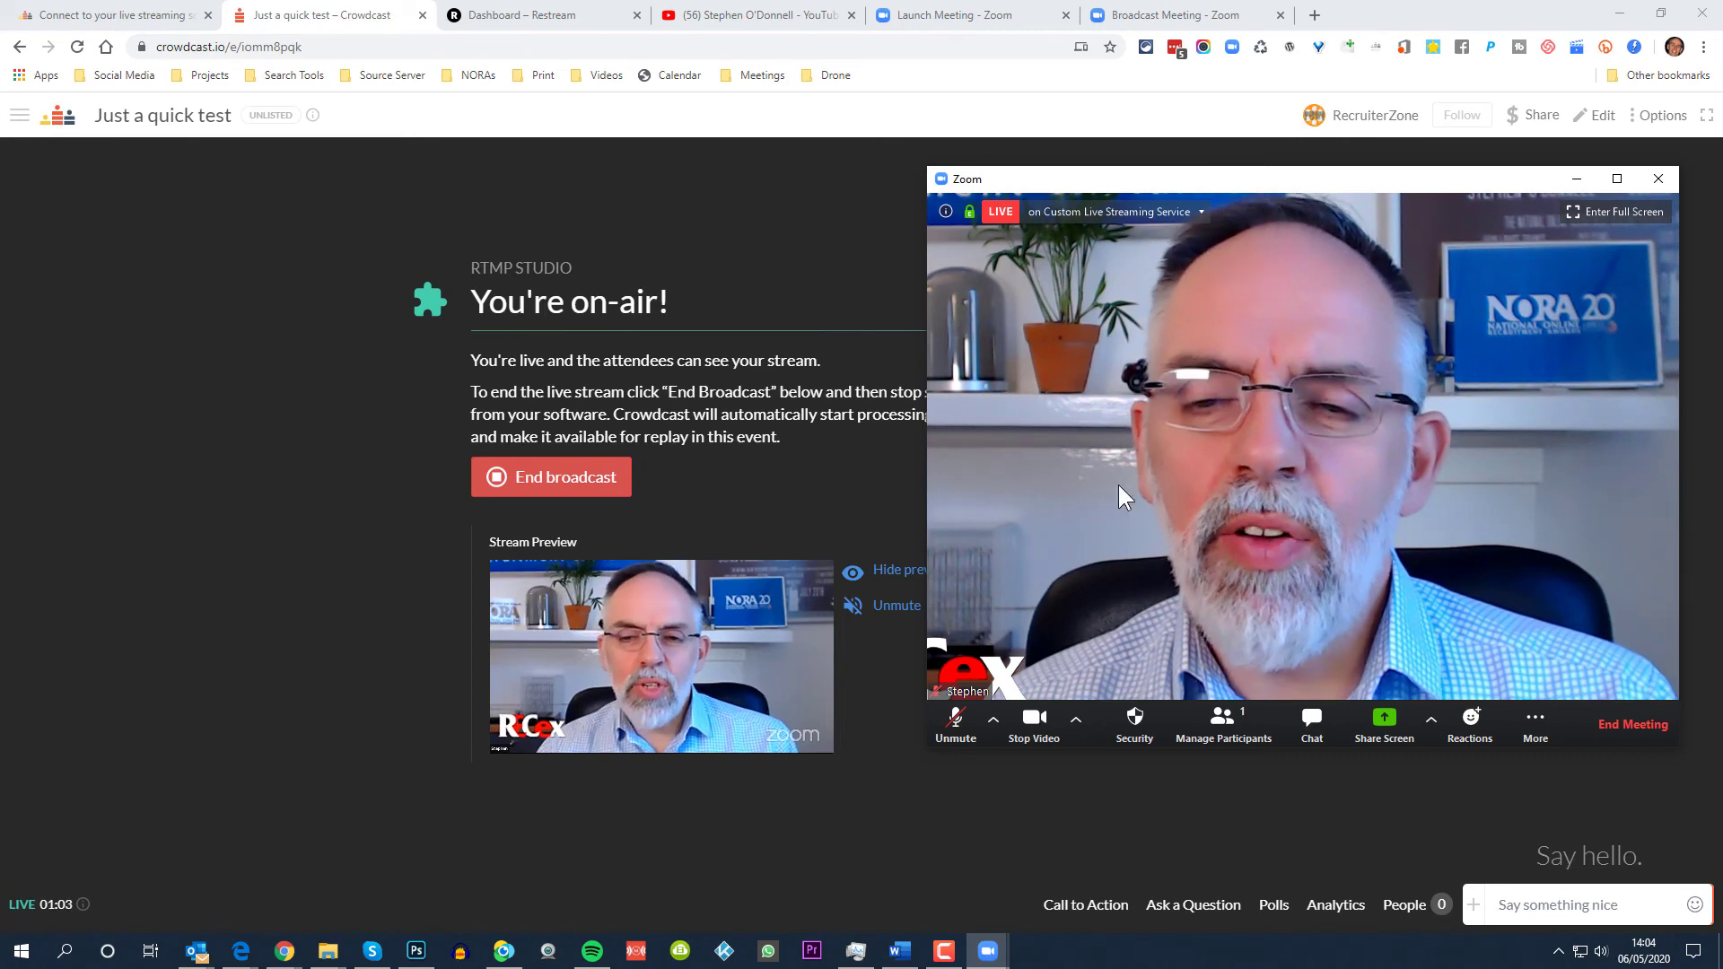
pyautogui.moveTo(601, 684)
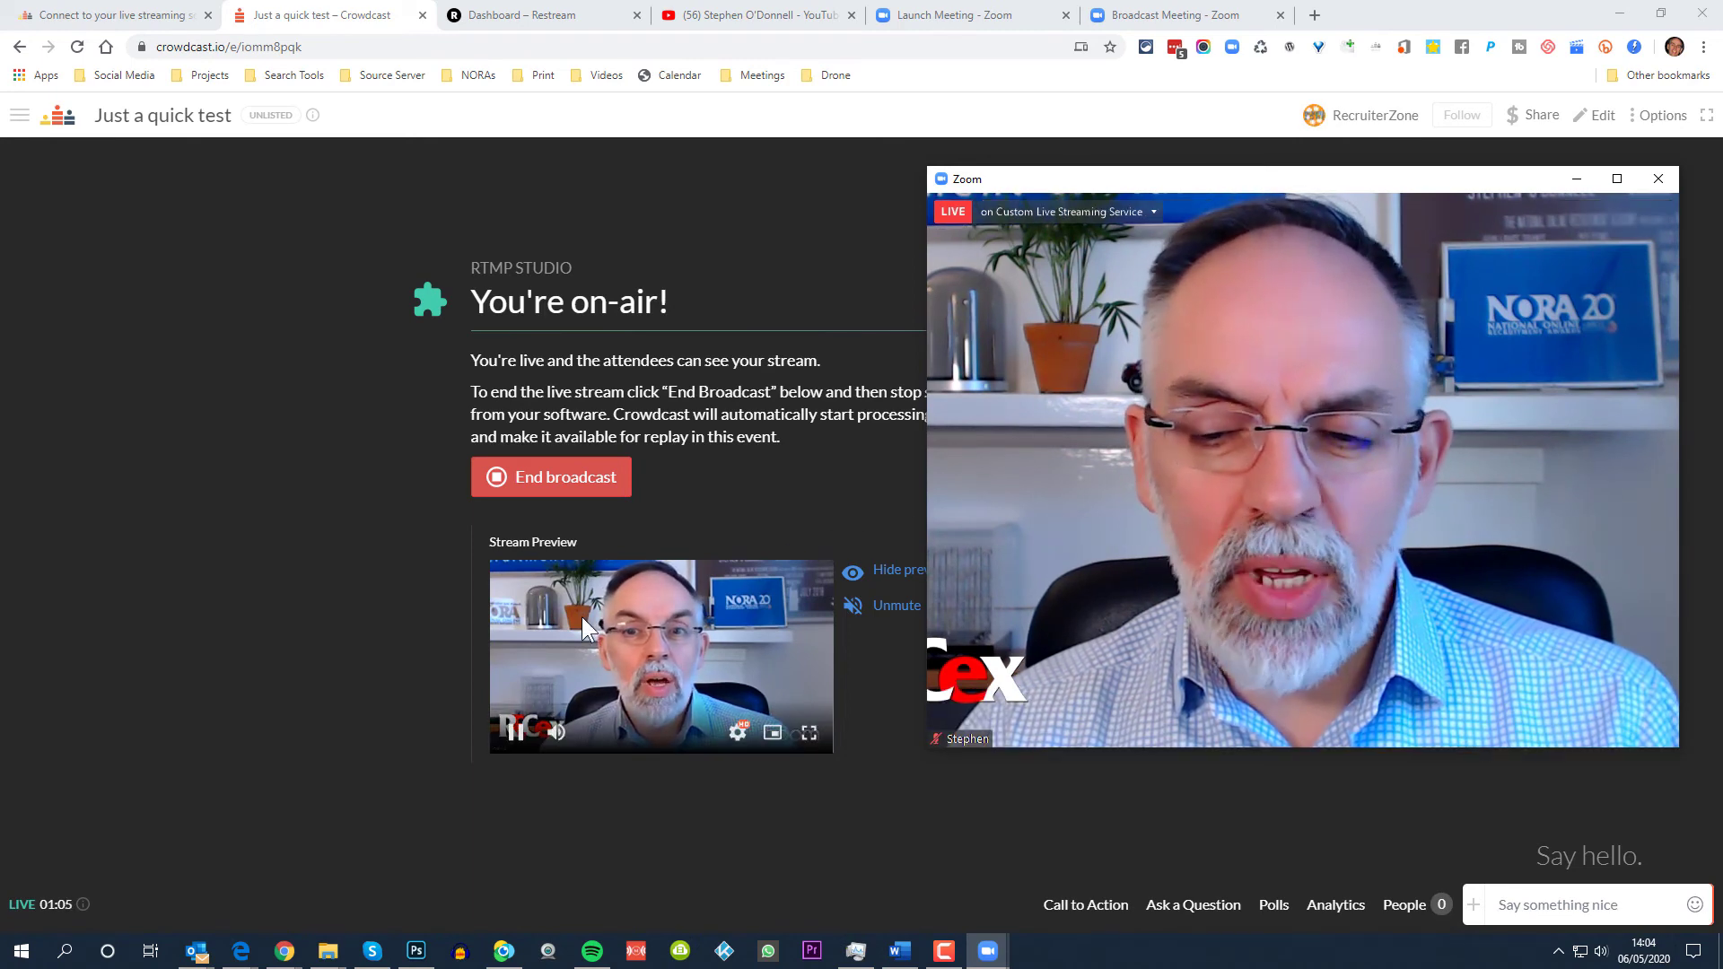
pyautogui.moveTo(1001, 288)
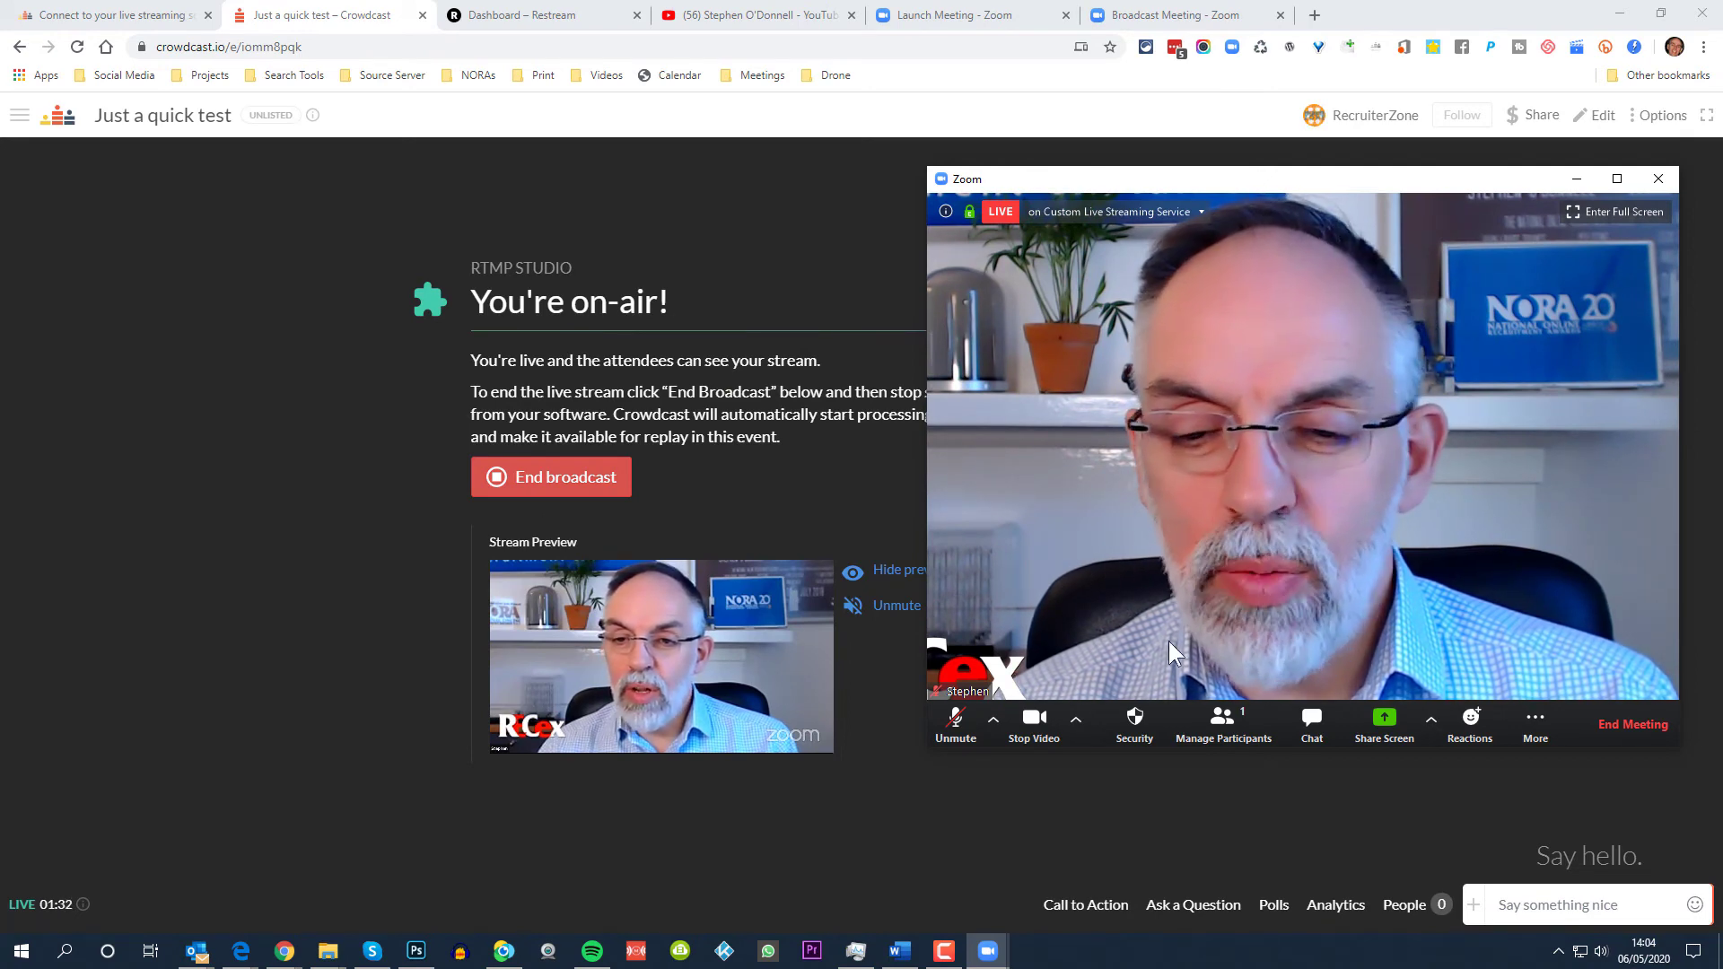
# - End the Zoom meeting for all participants and minimize Zoom
pyautogui.click(1618, 721)
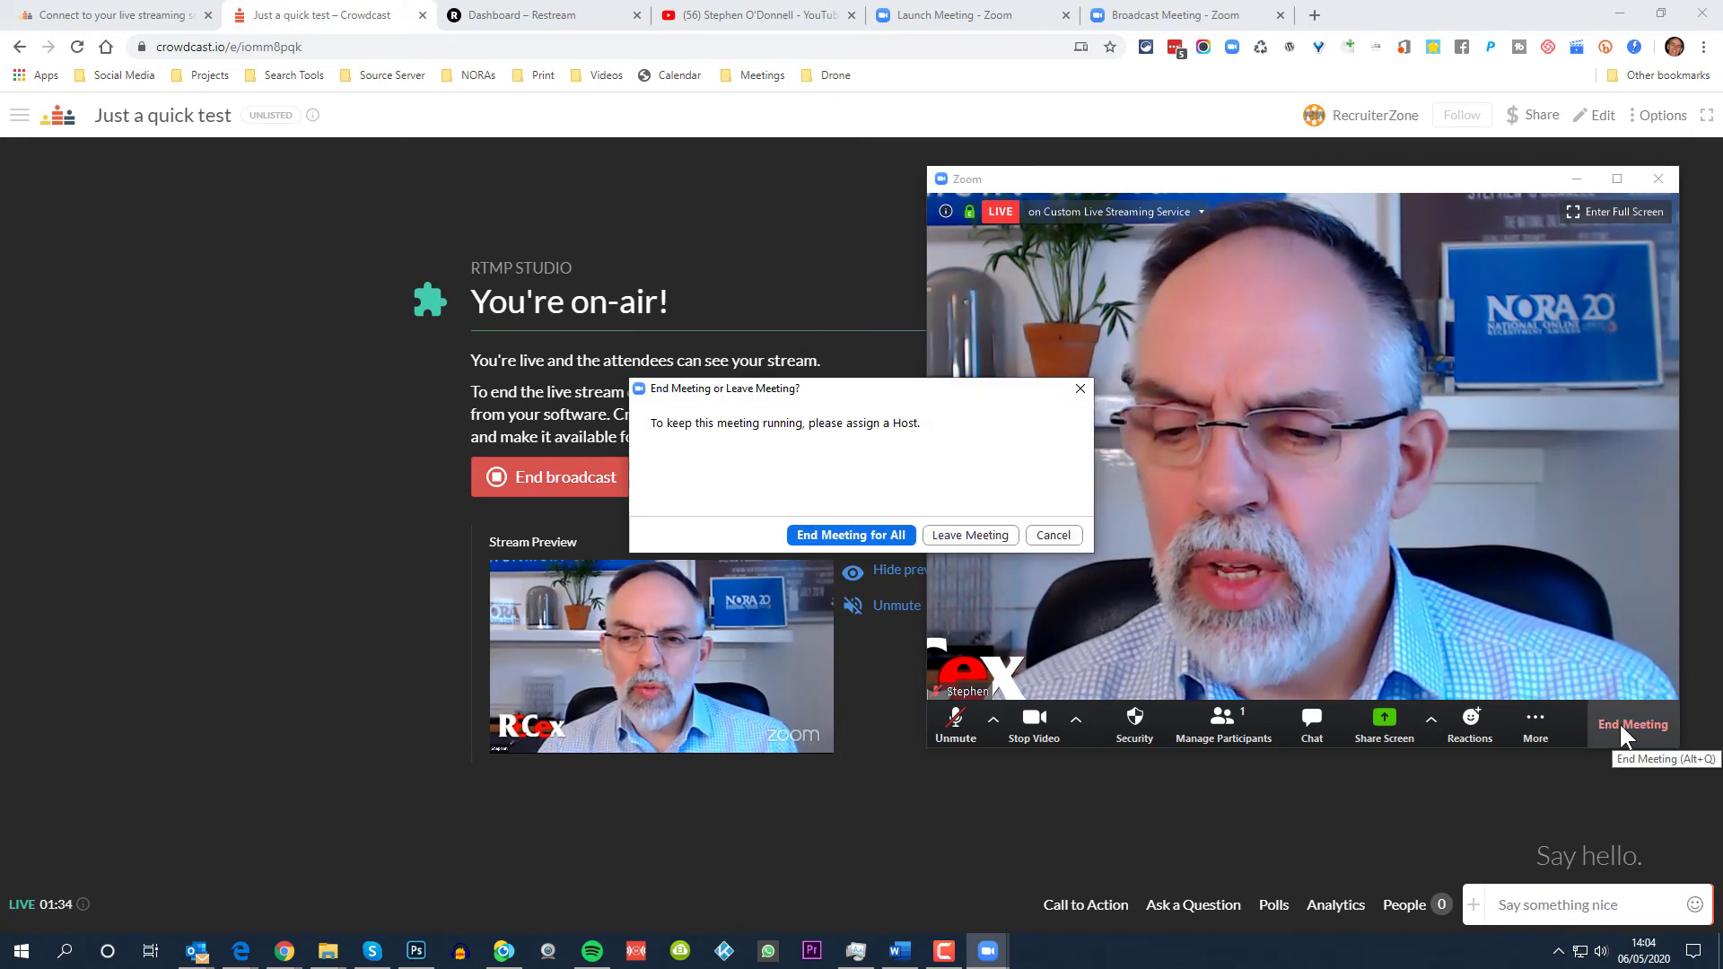
pyautogui.click(900, 535)
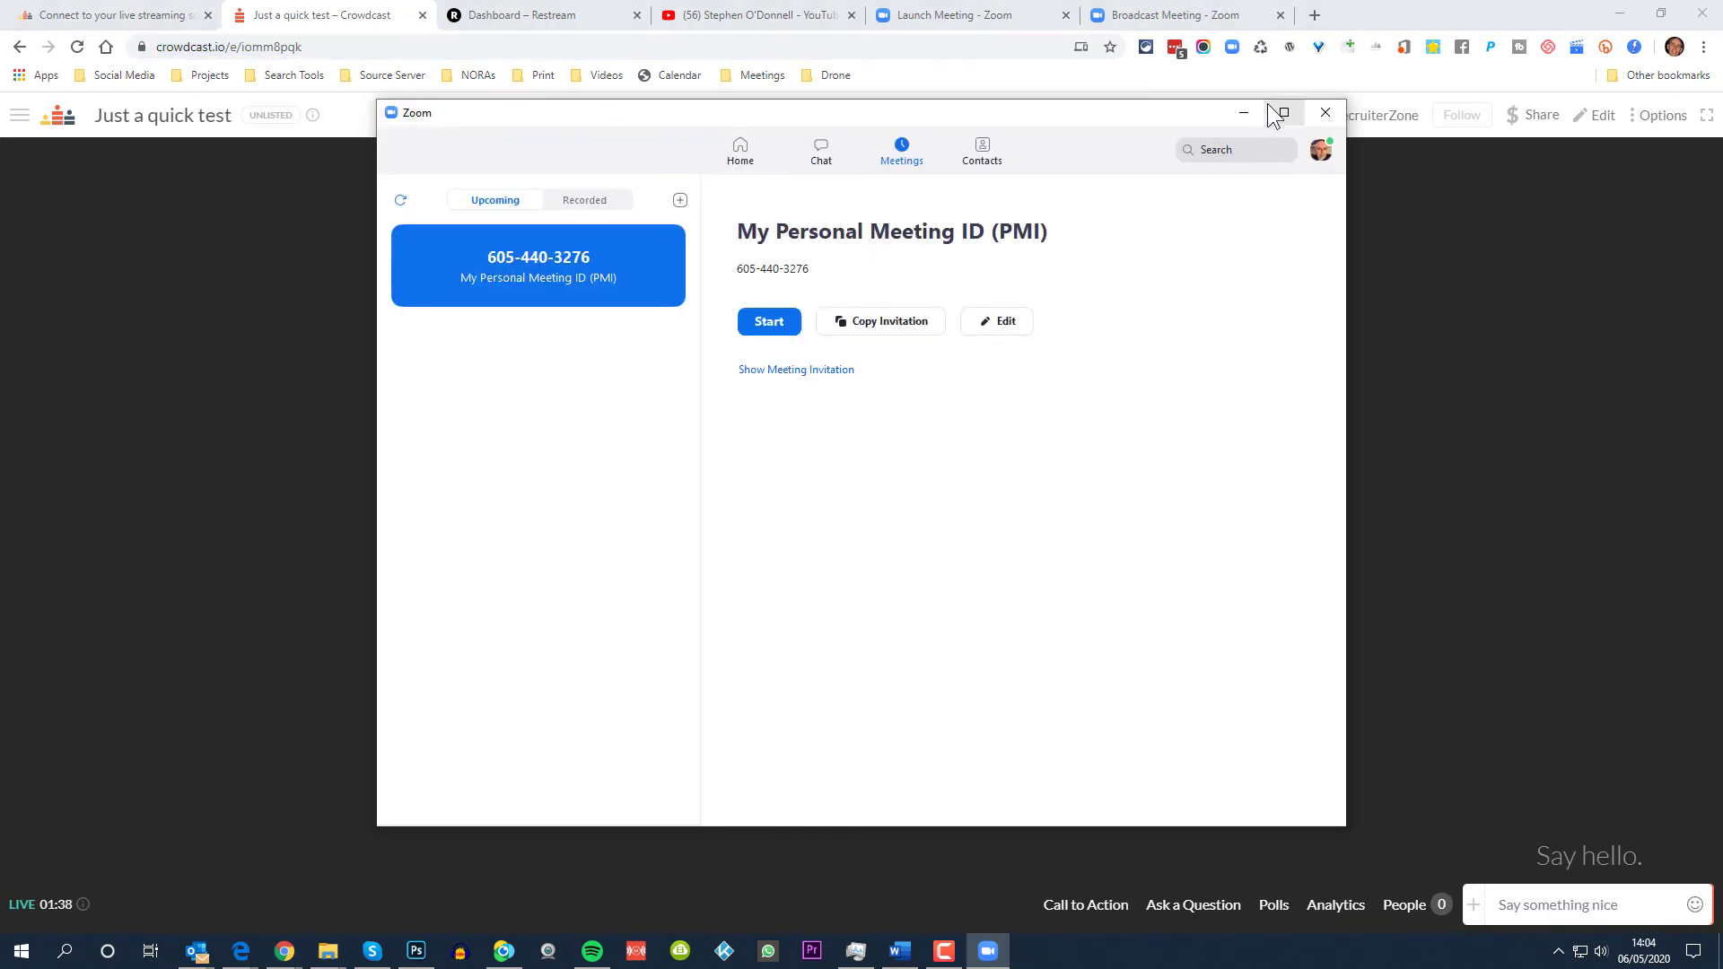
pyautogui.click(1237, 115)
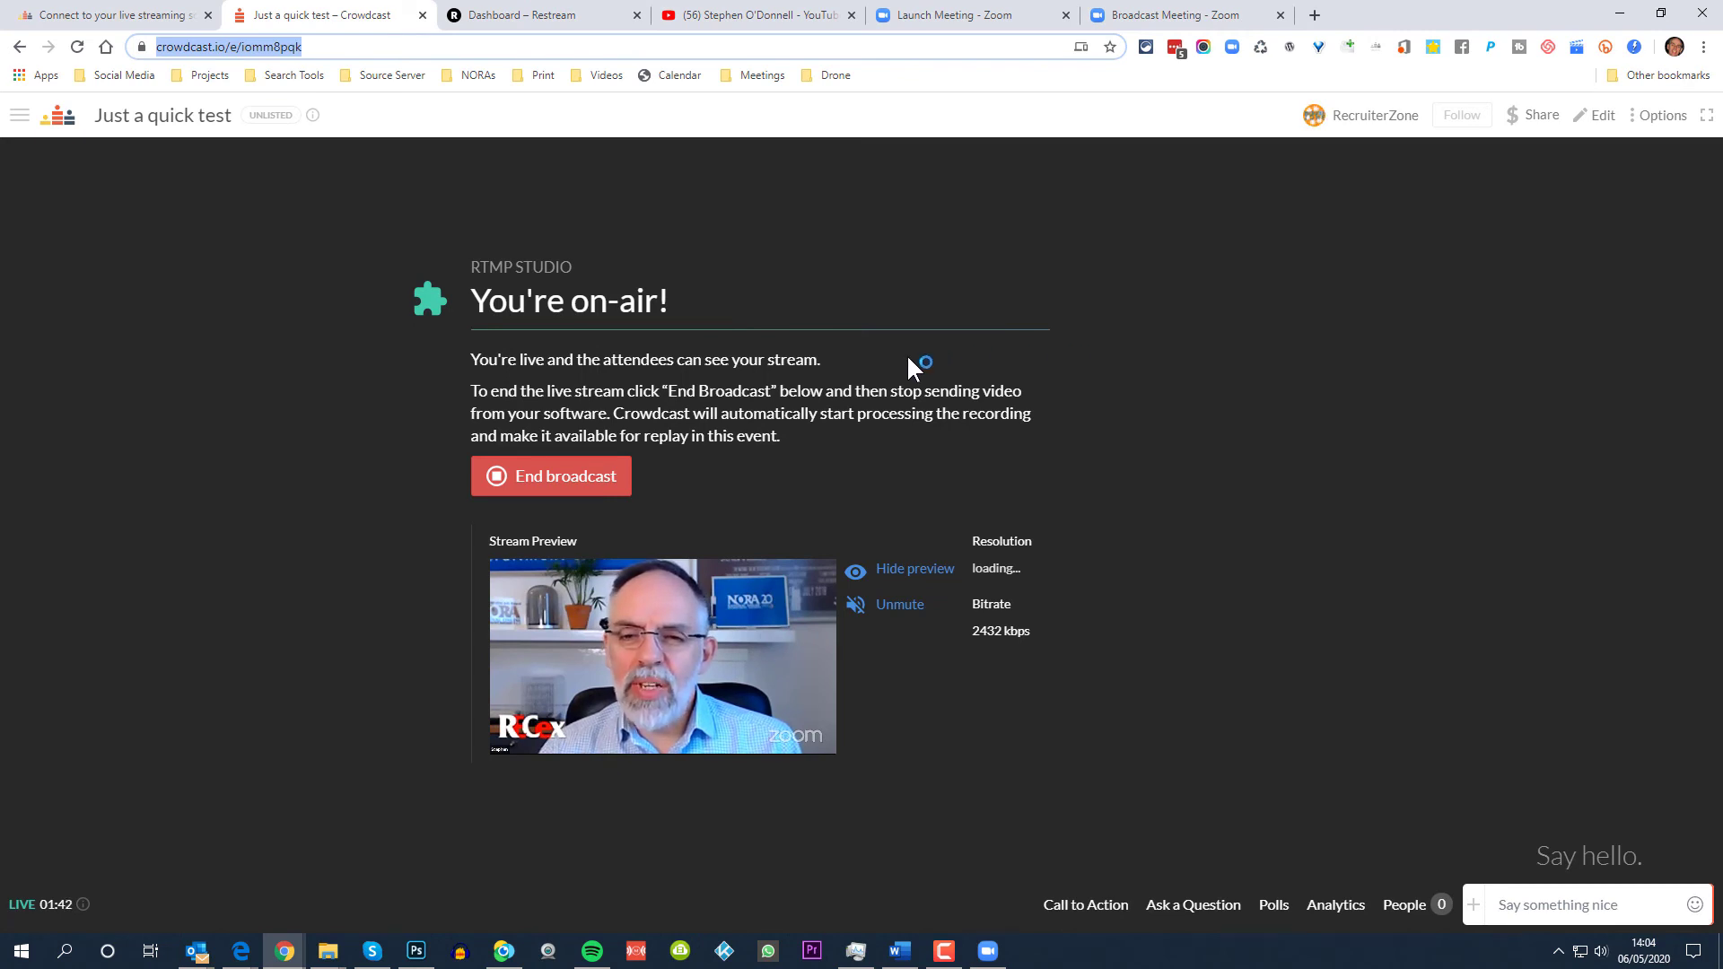
# - Unmute the Crowdcast stream preview's audio, then mute it again
pyautogui.moveTo(687, 638)
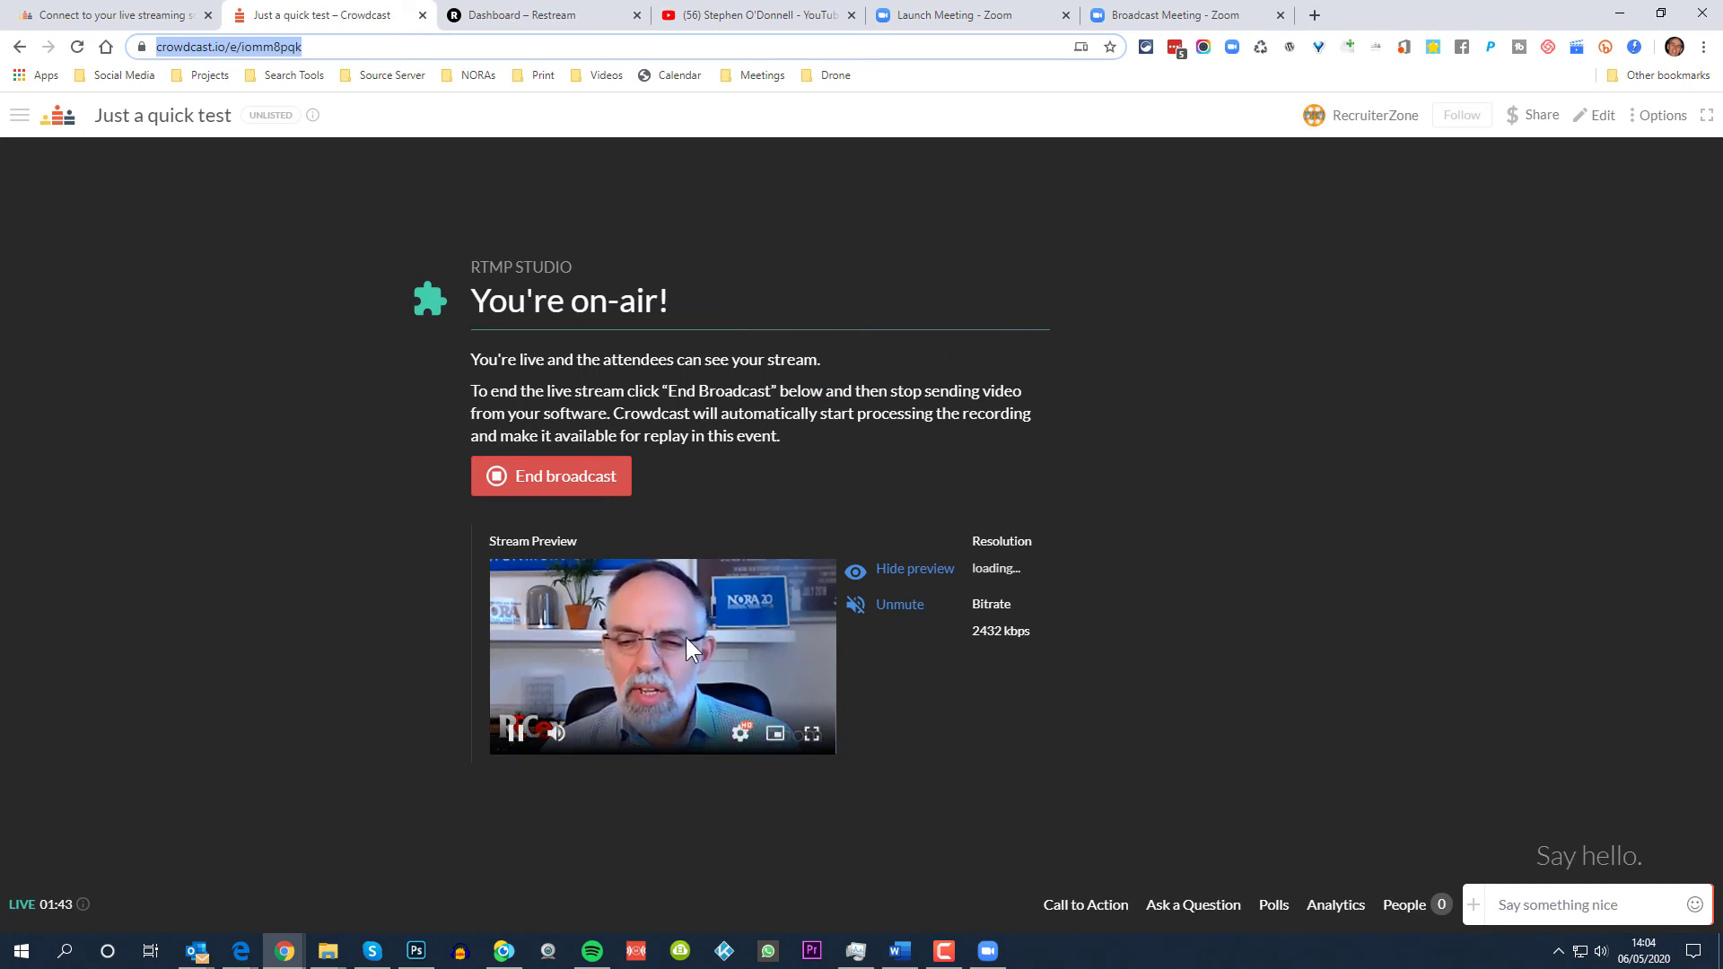
pyautogui.click(891, 605)
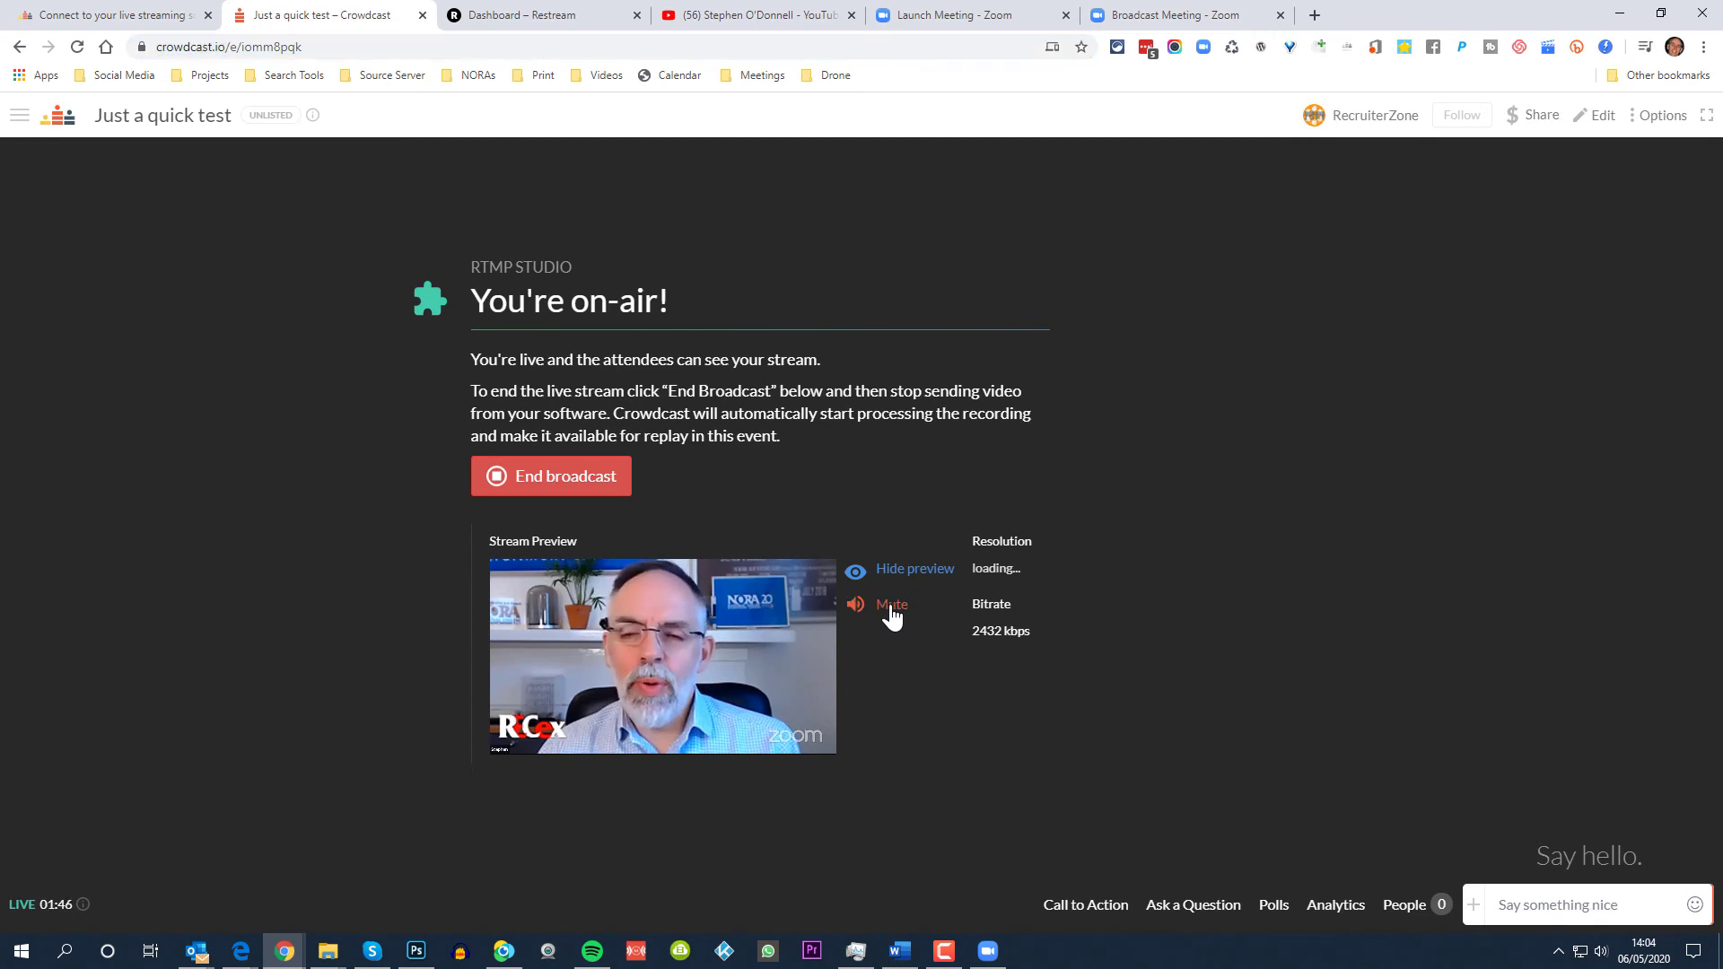
pyautogui.click(891, 605)
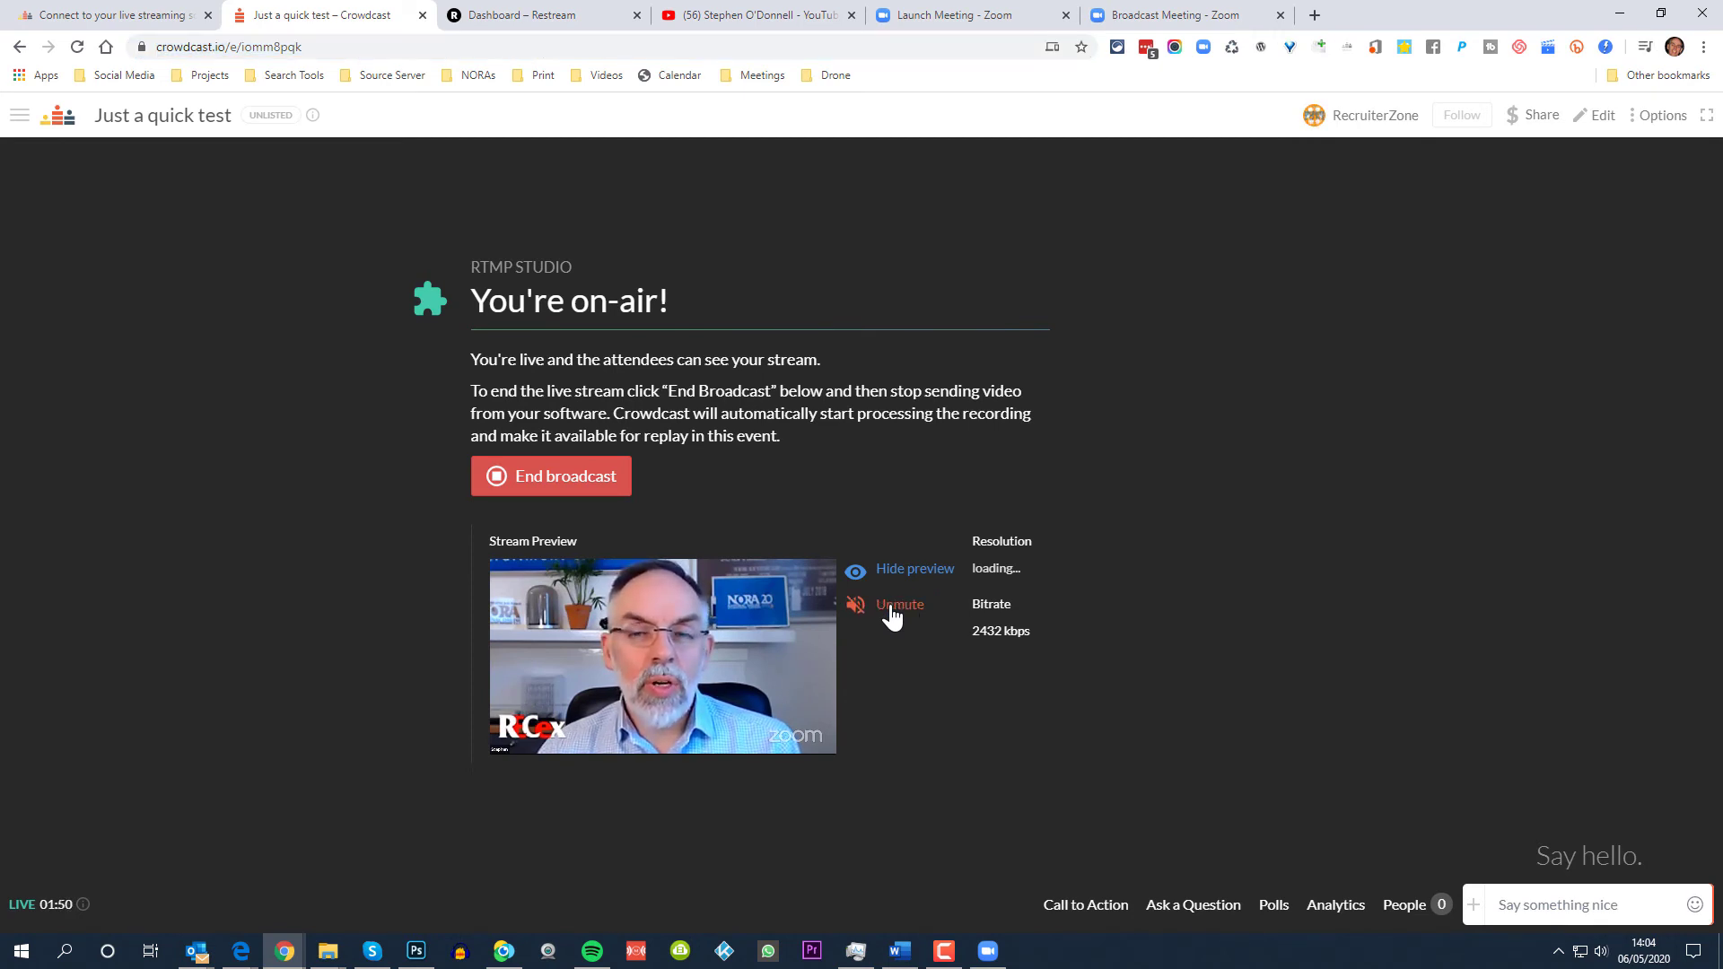
# - End the Crowdcast broadcast, confirm with Yes, and dismiss the 'How did your event go?' prompt
pyautogui.click(564, 489)
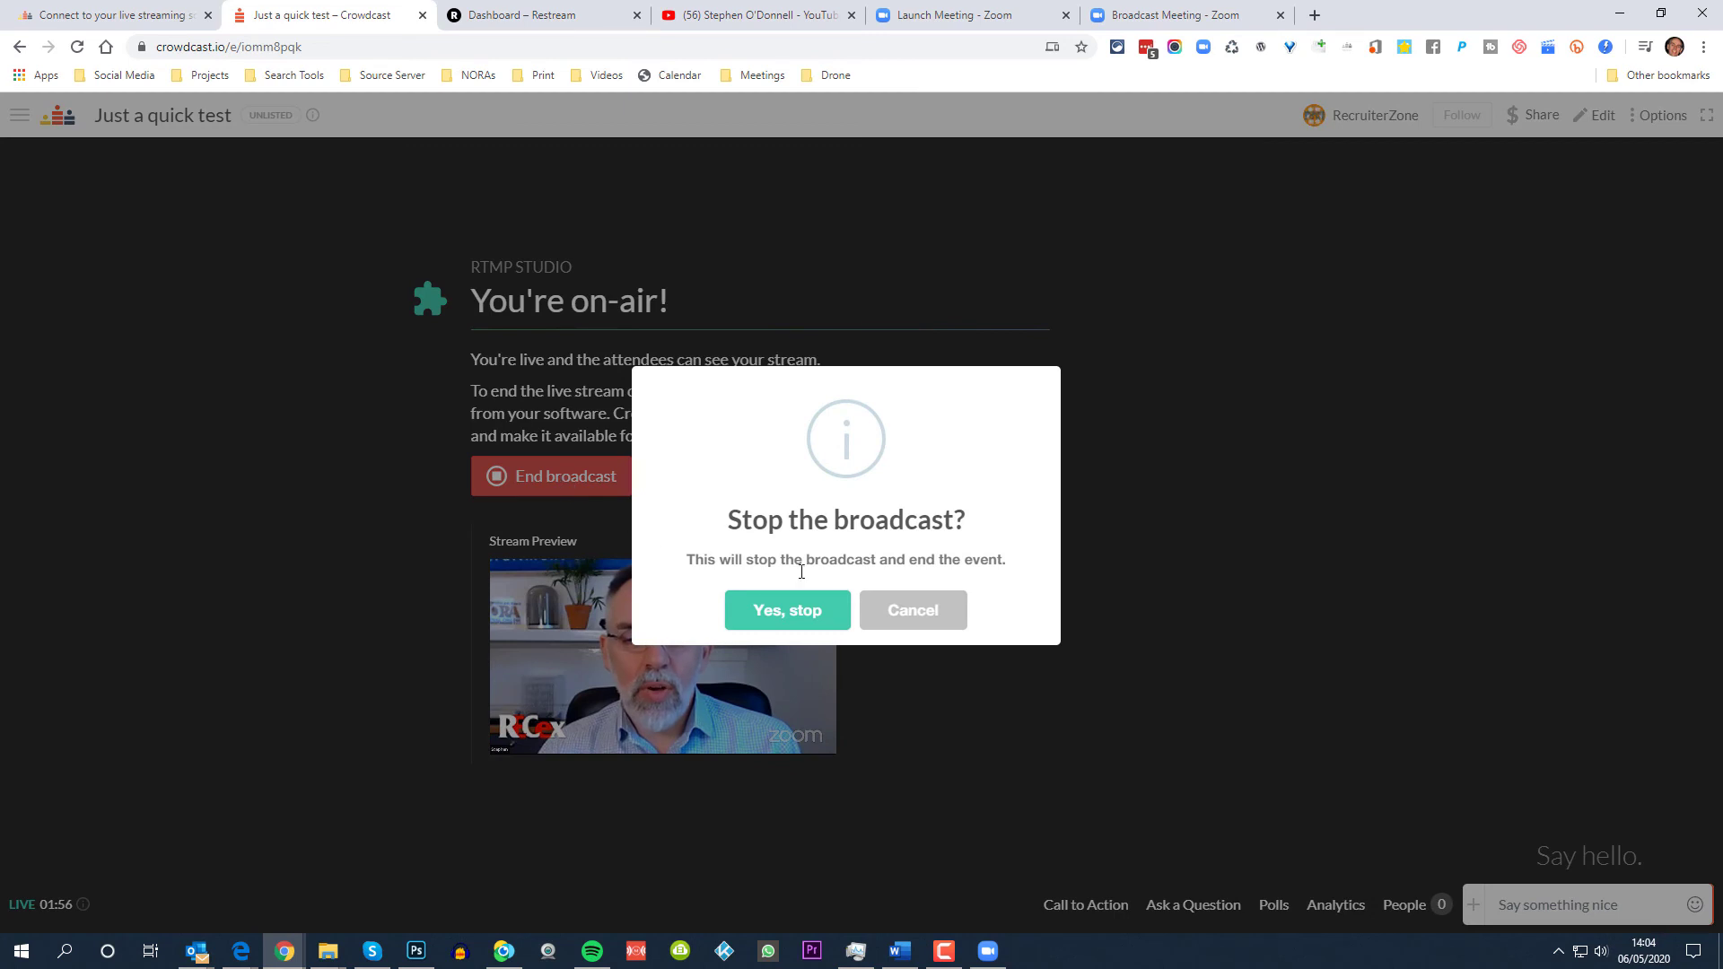
pyautogui.click(812, 625)
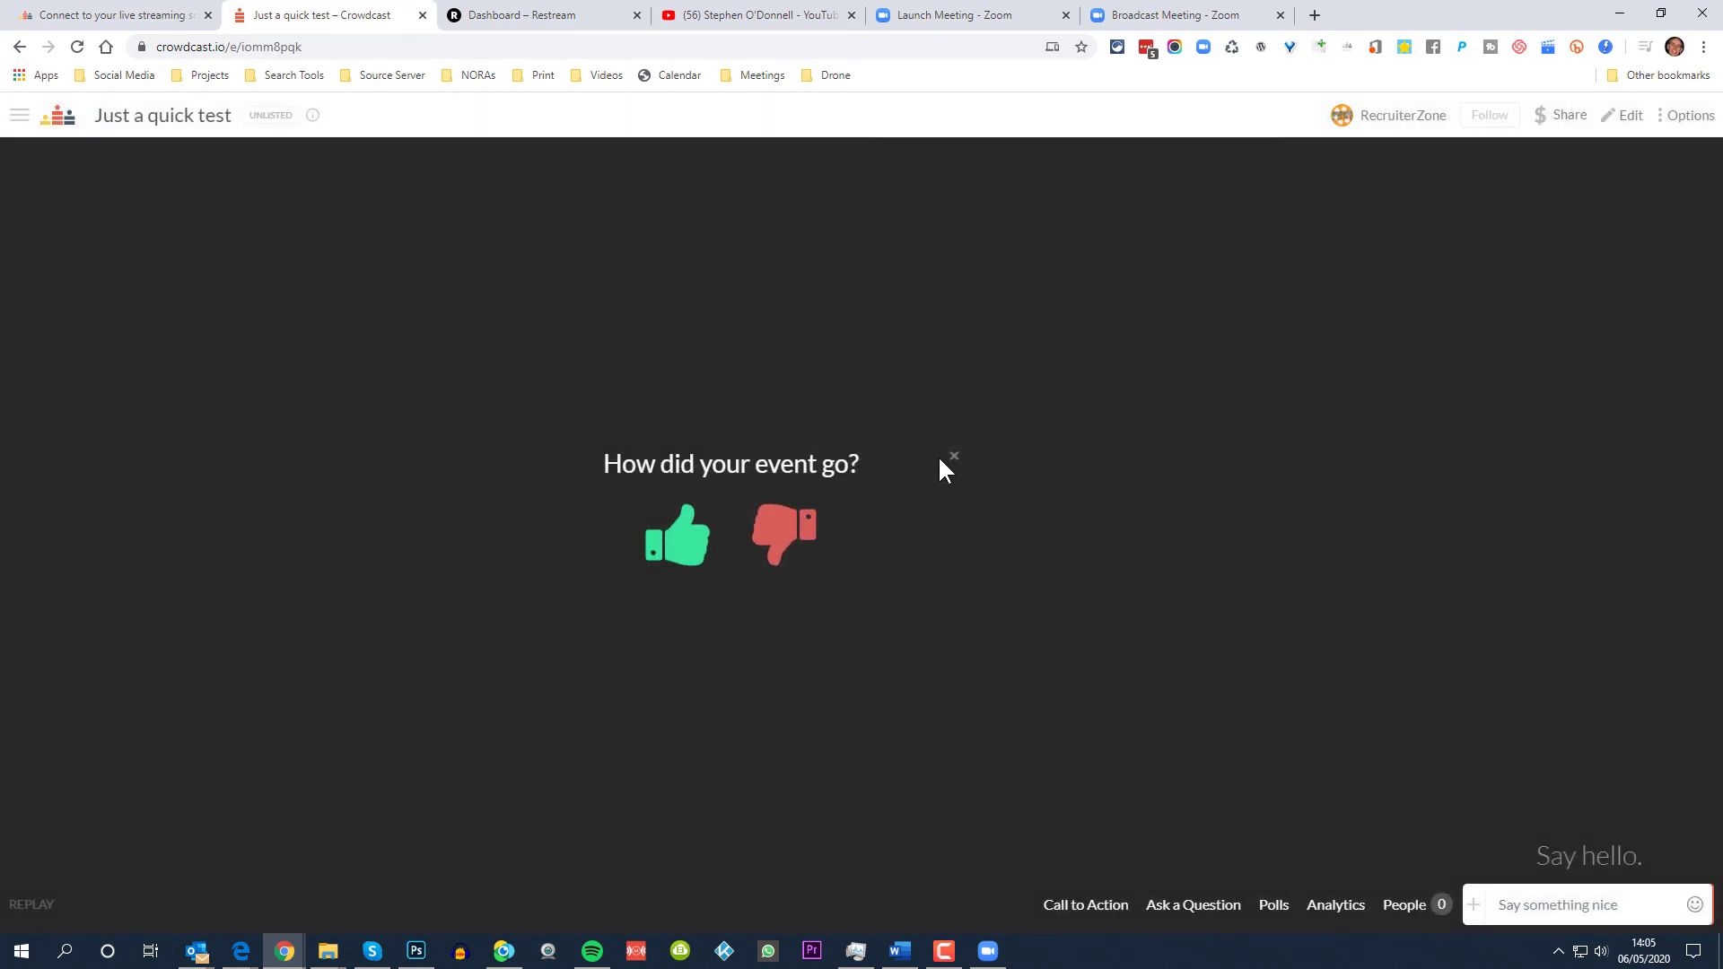
pyautogui.click(955, 460)
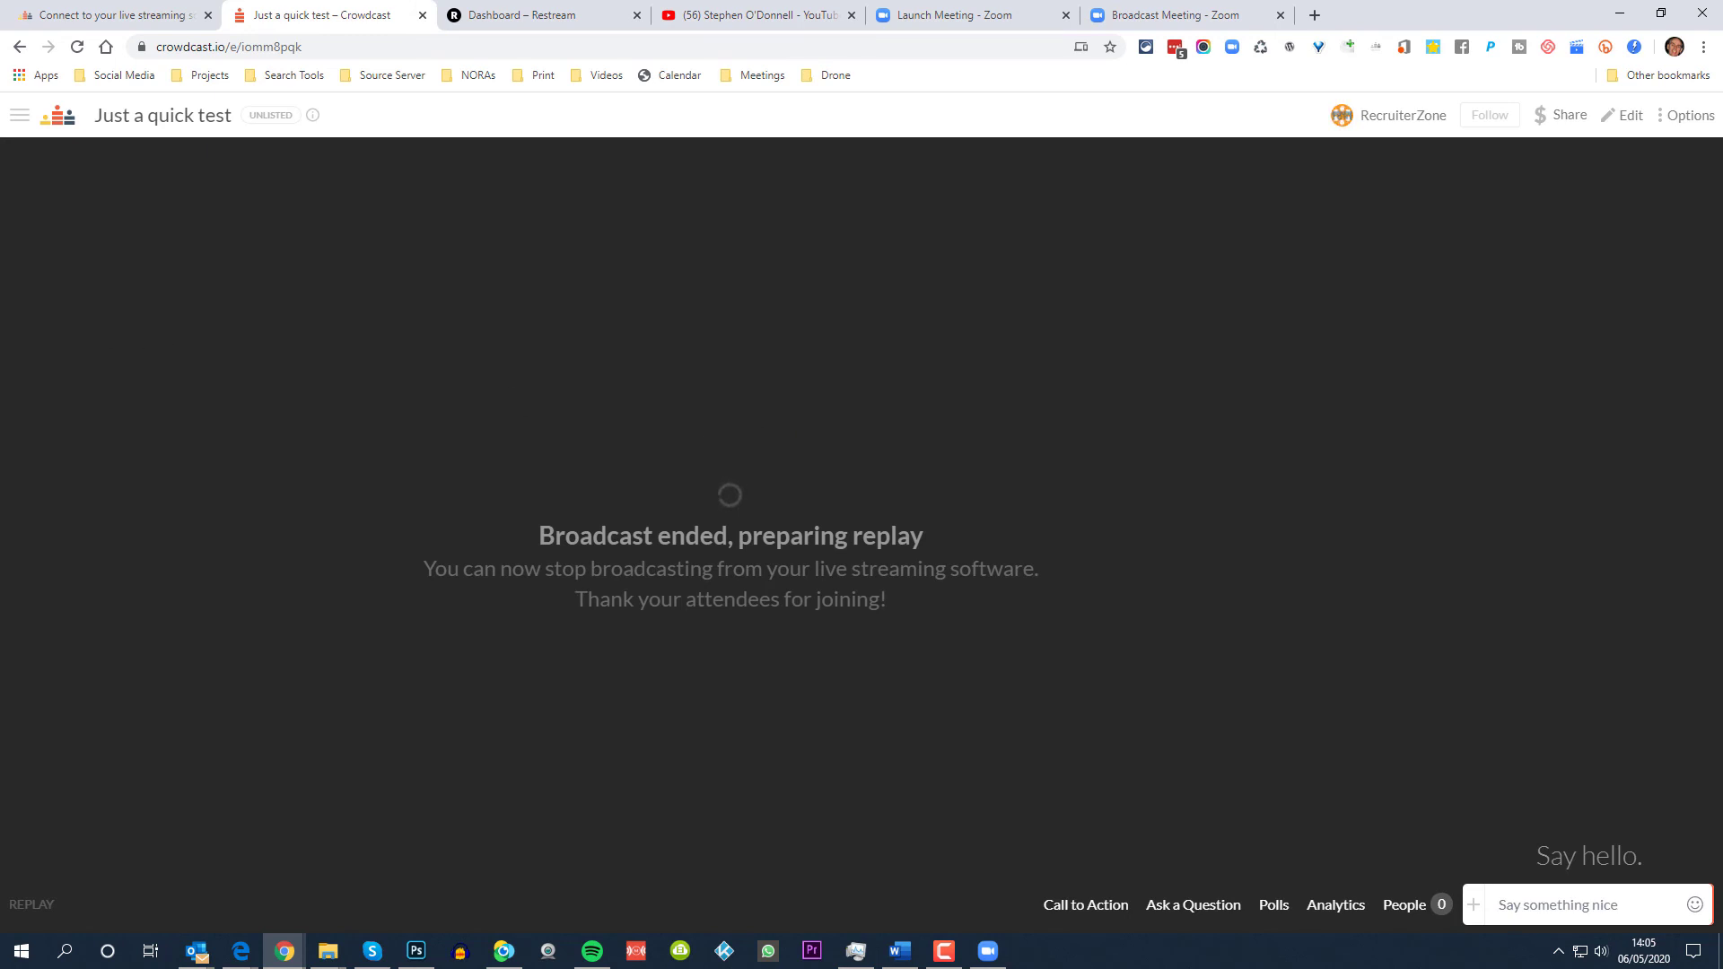
# - Bring the ManyCam window on screen and switch from Preset 2 back to Preset 1
pyautogui.moveTo(0, 219); pyautogui.dragTo(783, 226)
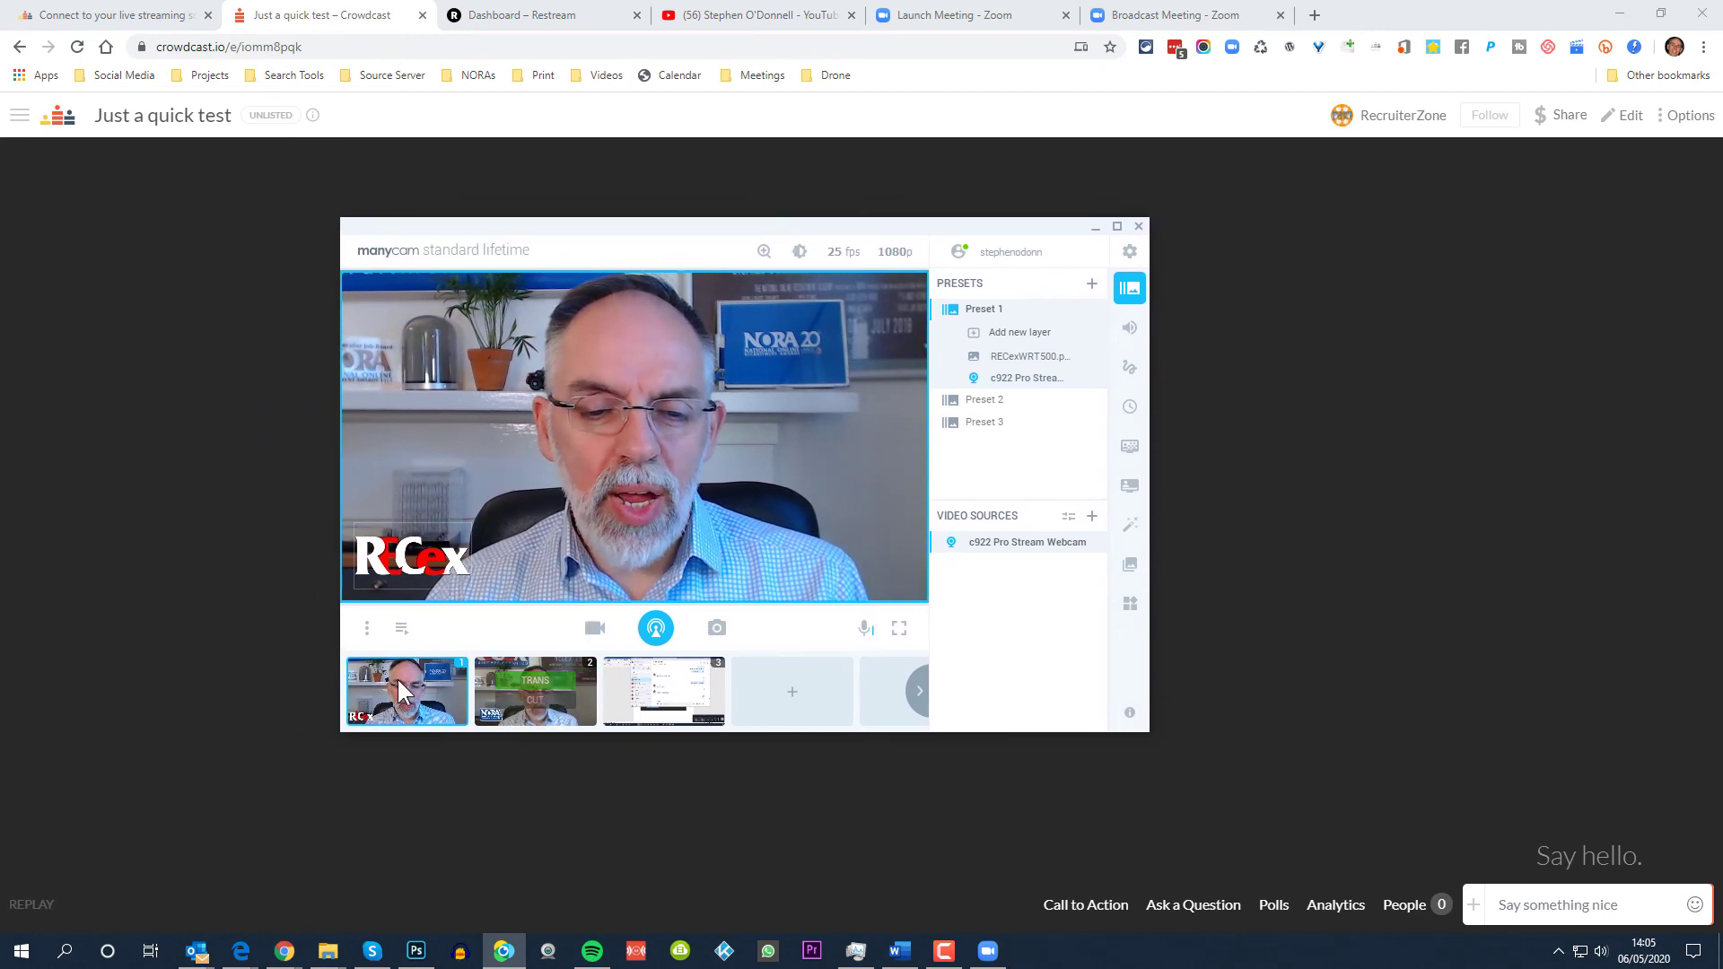
pyautogui.click(523, 680)
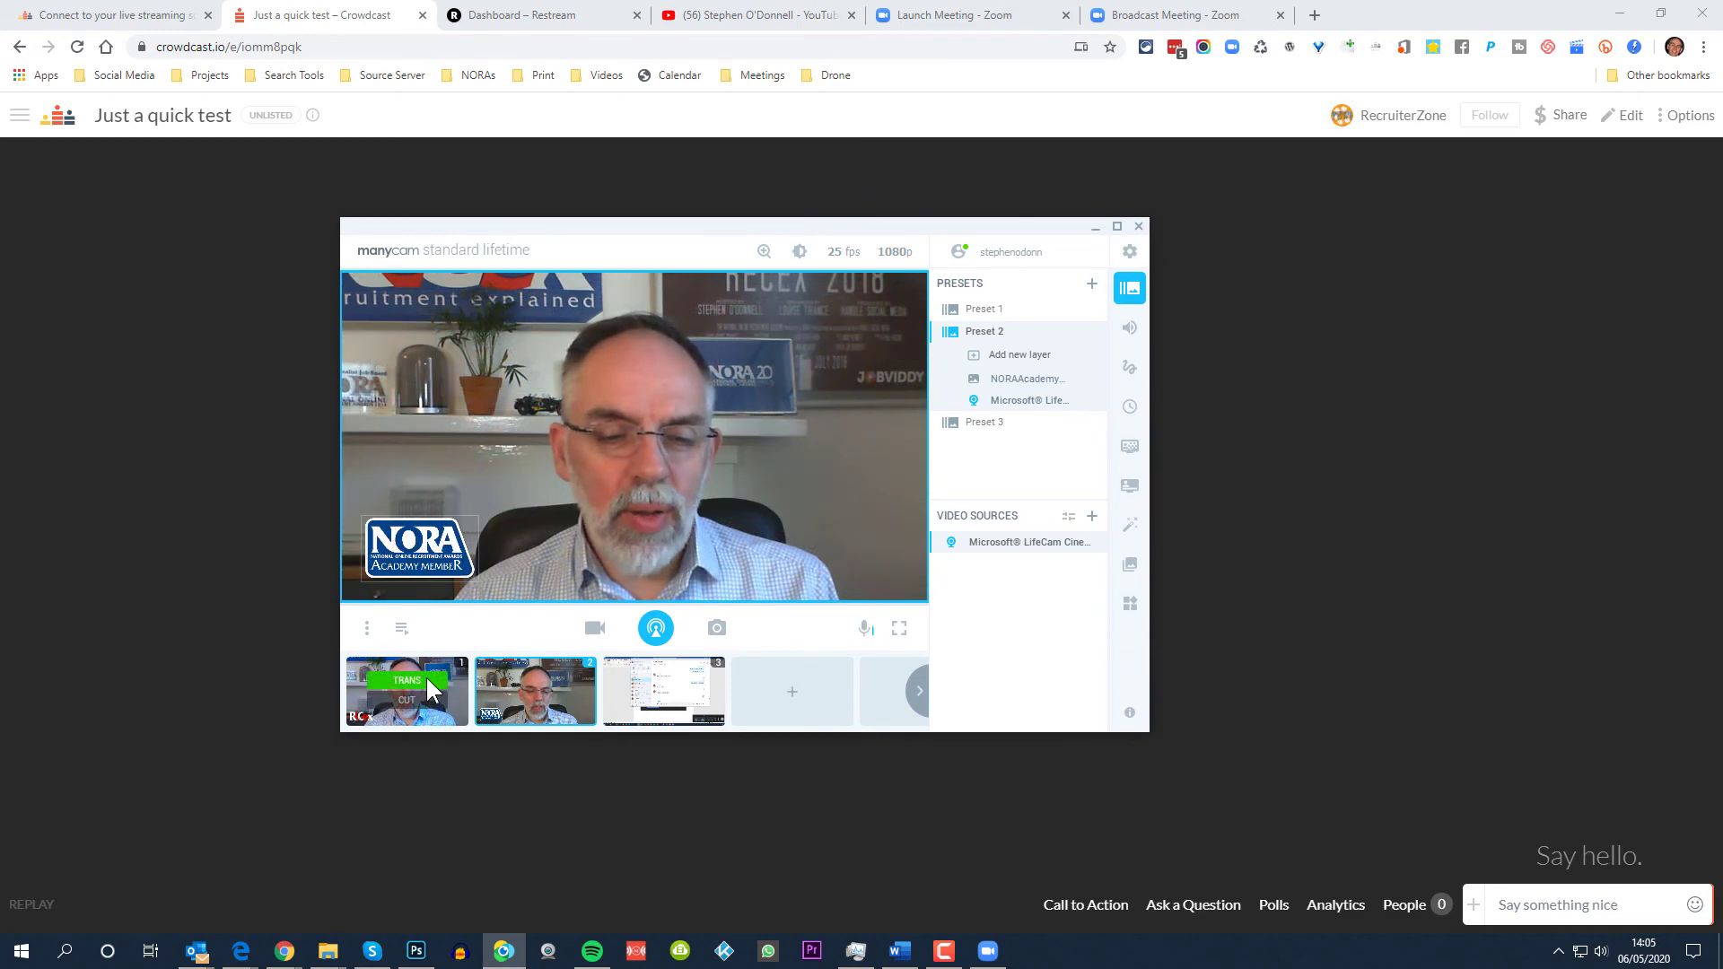
pyautogui.click(425, 679)
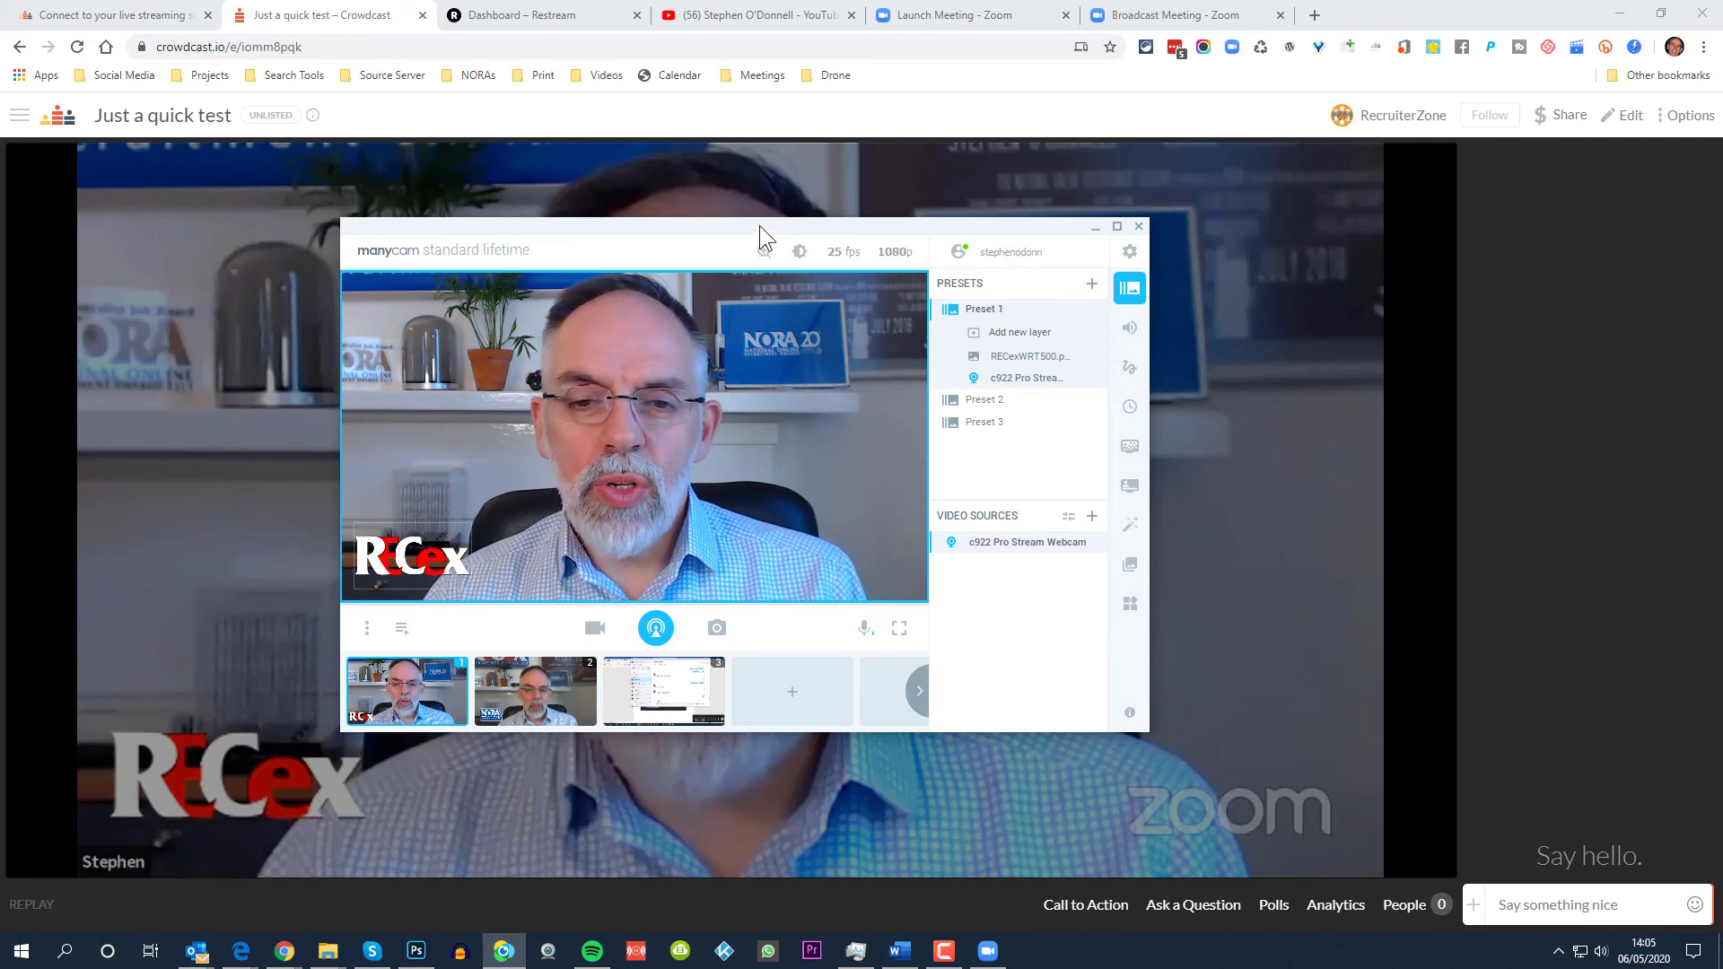
# - Reposition the ManyCam window toward the left edge
pyautogui.moveTo(759, 225); pyautogui.dragTo(697, 256)
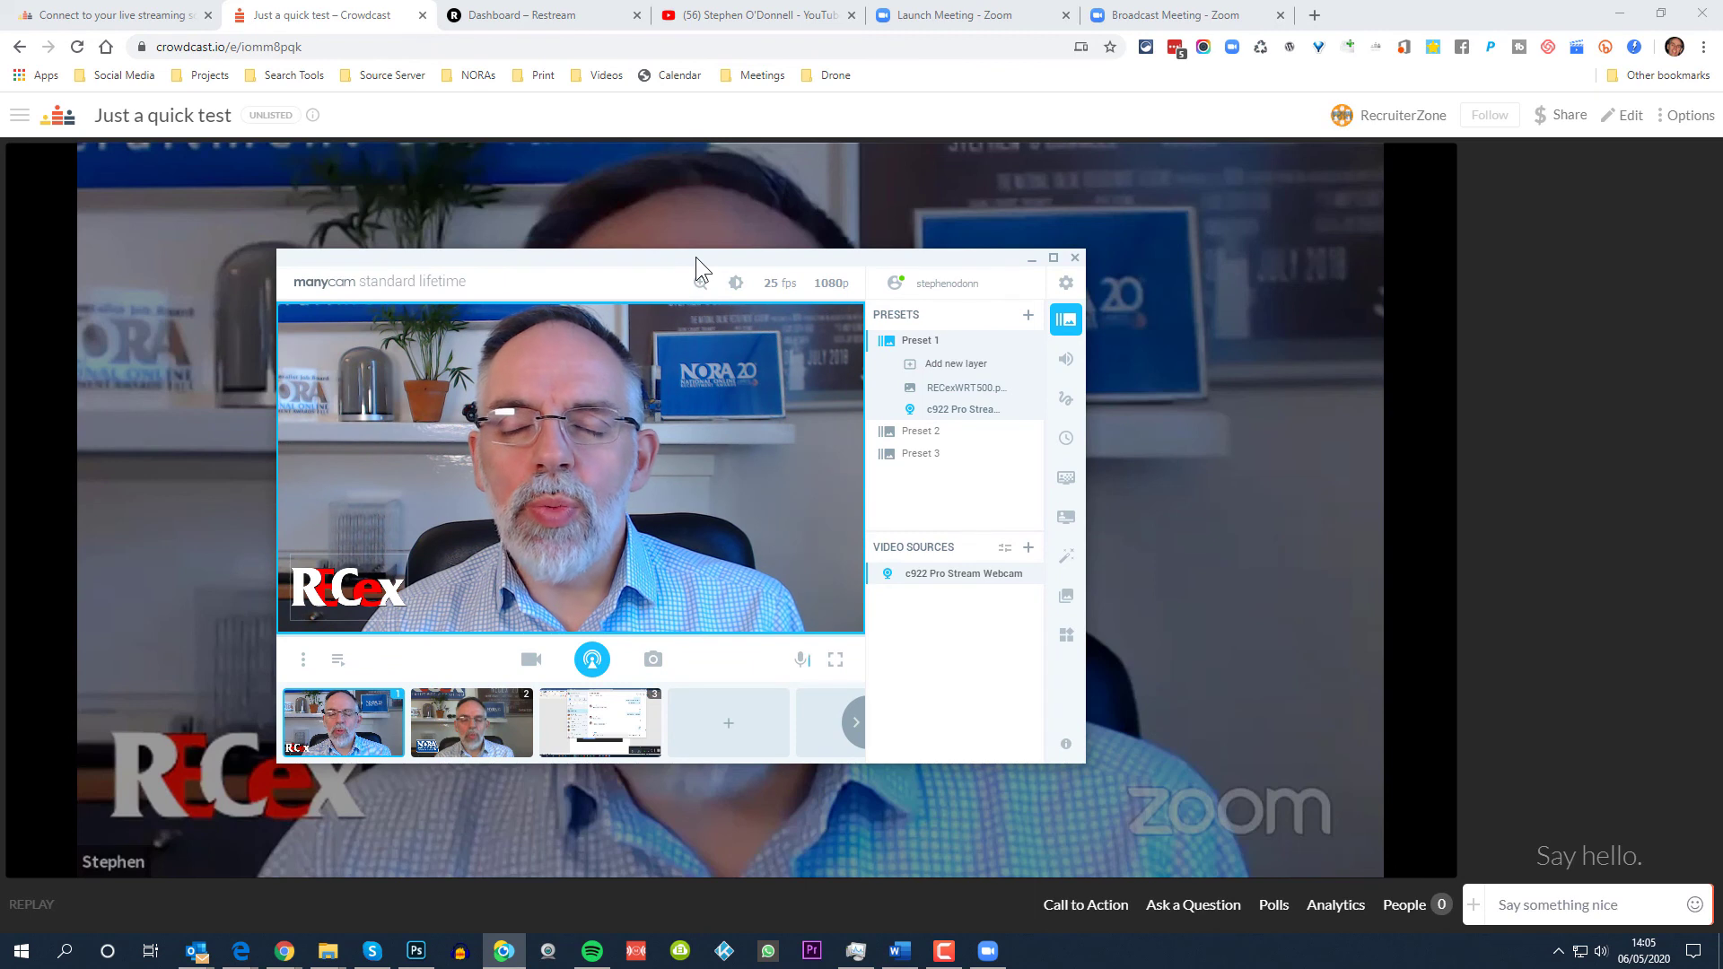
pyautogui.moveTo(697, 257); pyautogui.dragTo(718, 259)
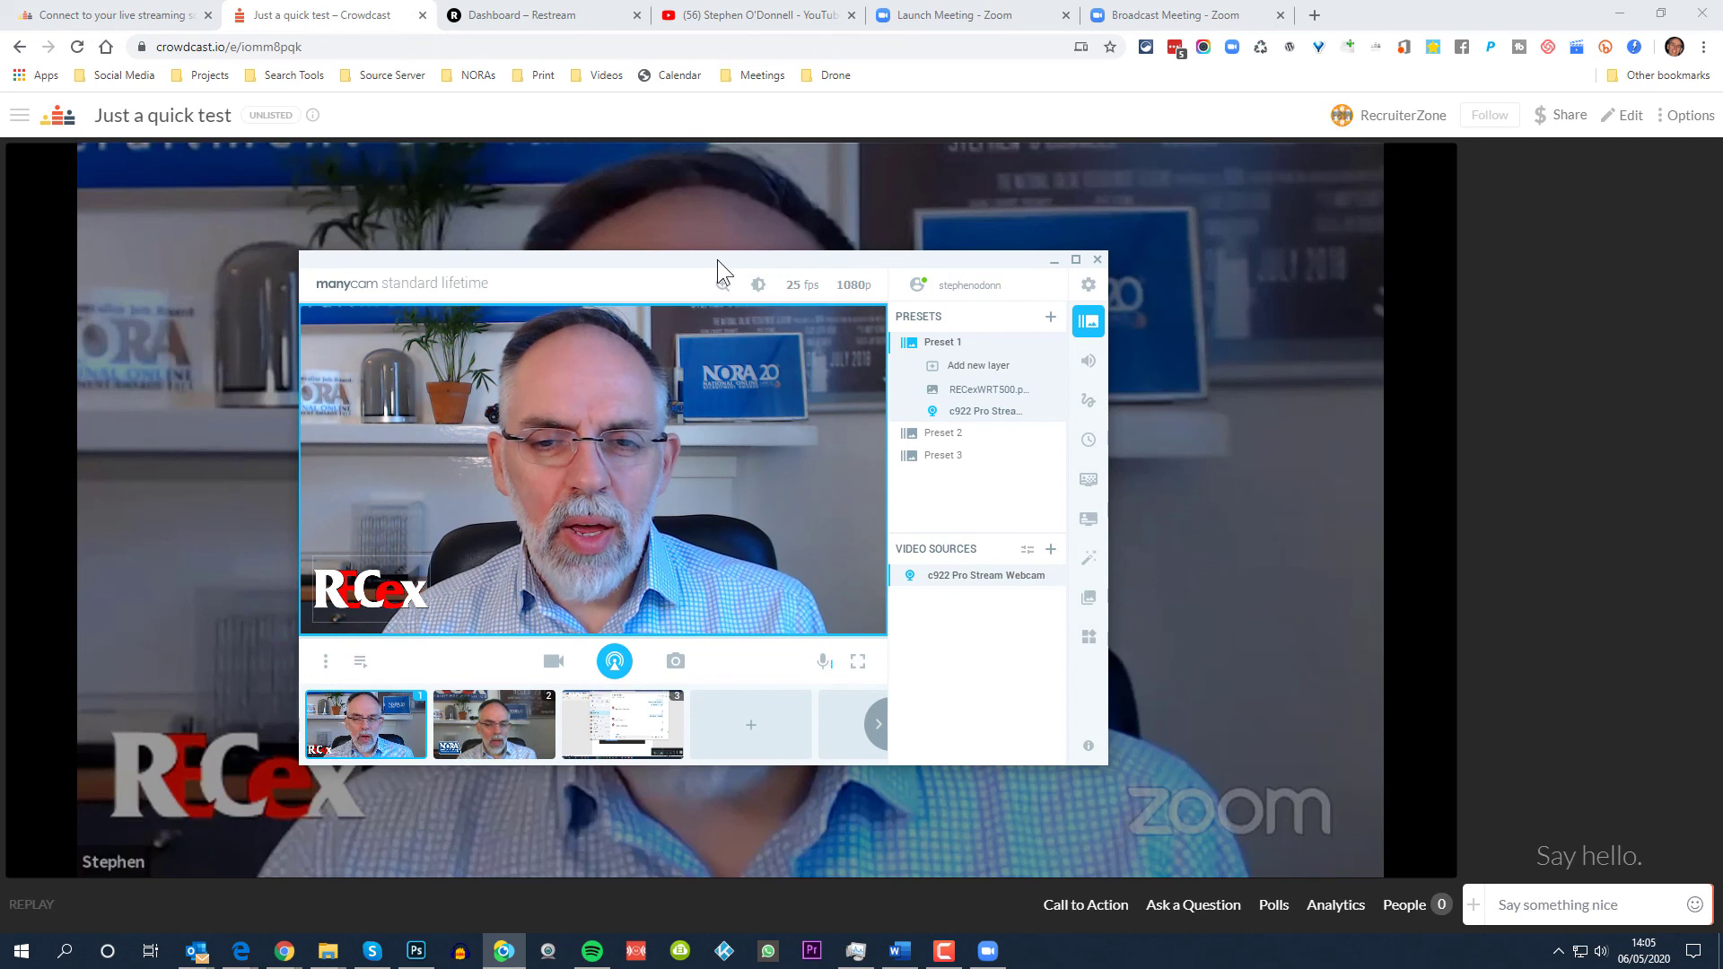
pyautogui.moveTo(718, 261); pyautogui.dragTo(0, 242)
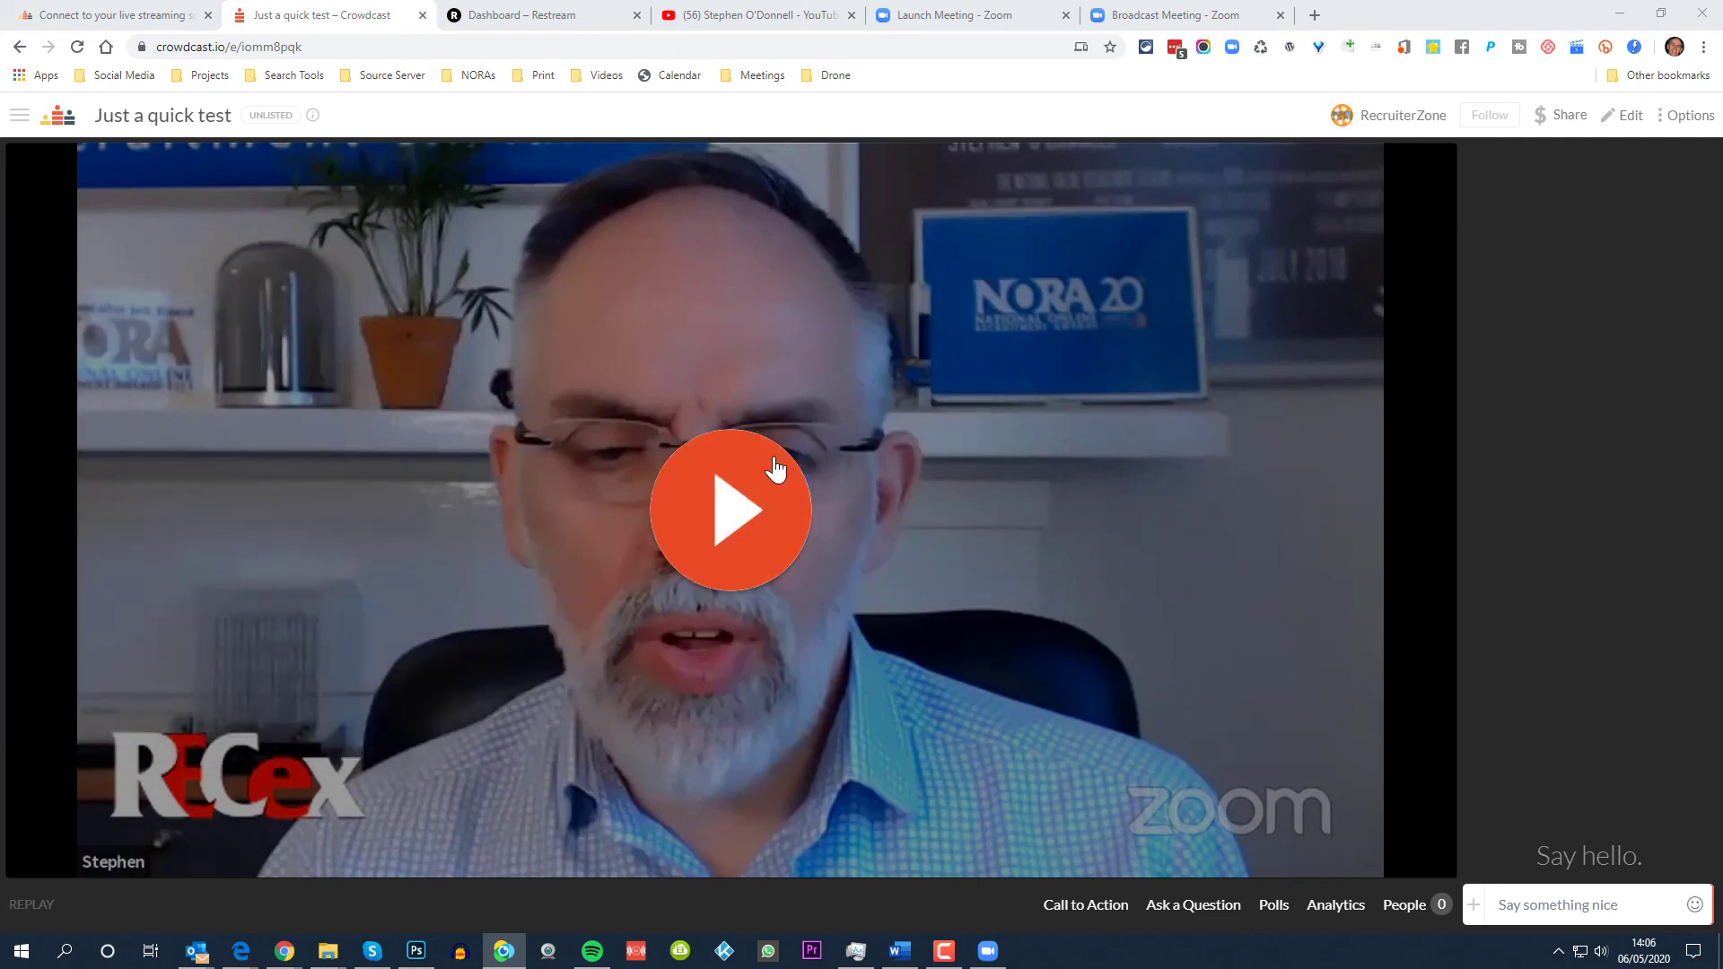
# - Play the recorded replay of the 'Just a quick test' event
pyautogui.click(752, 519)
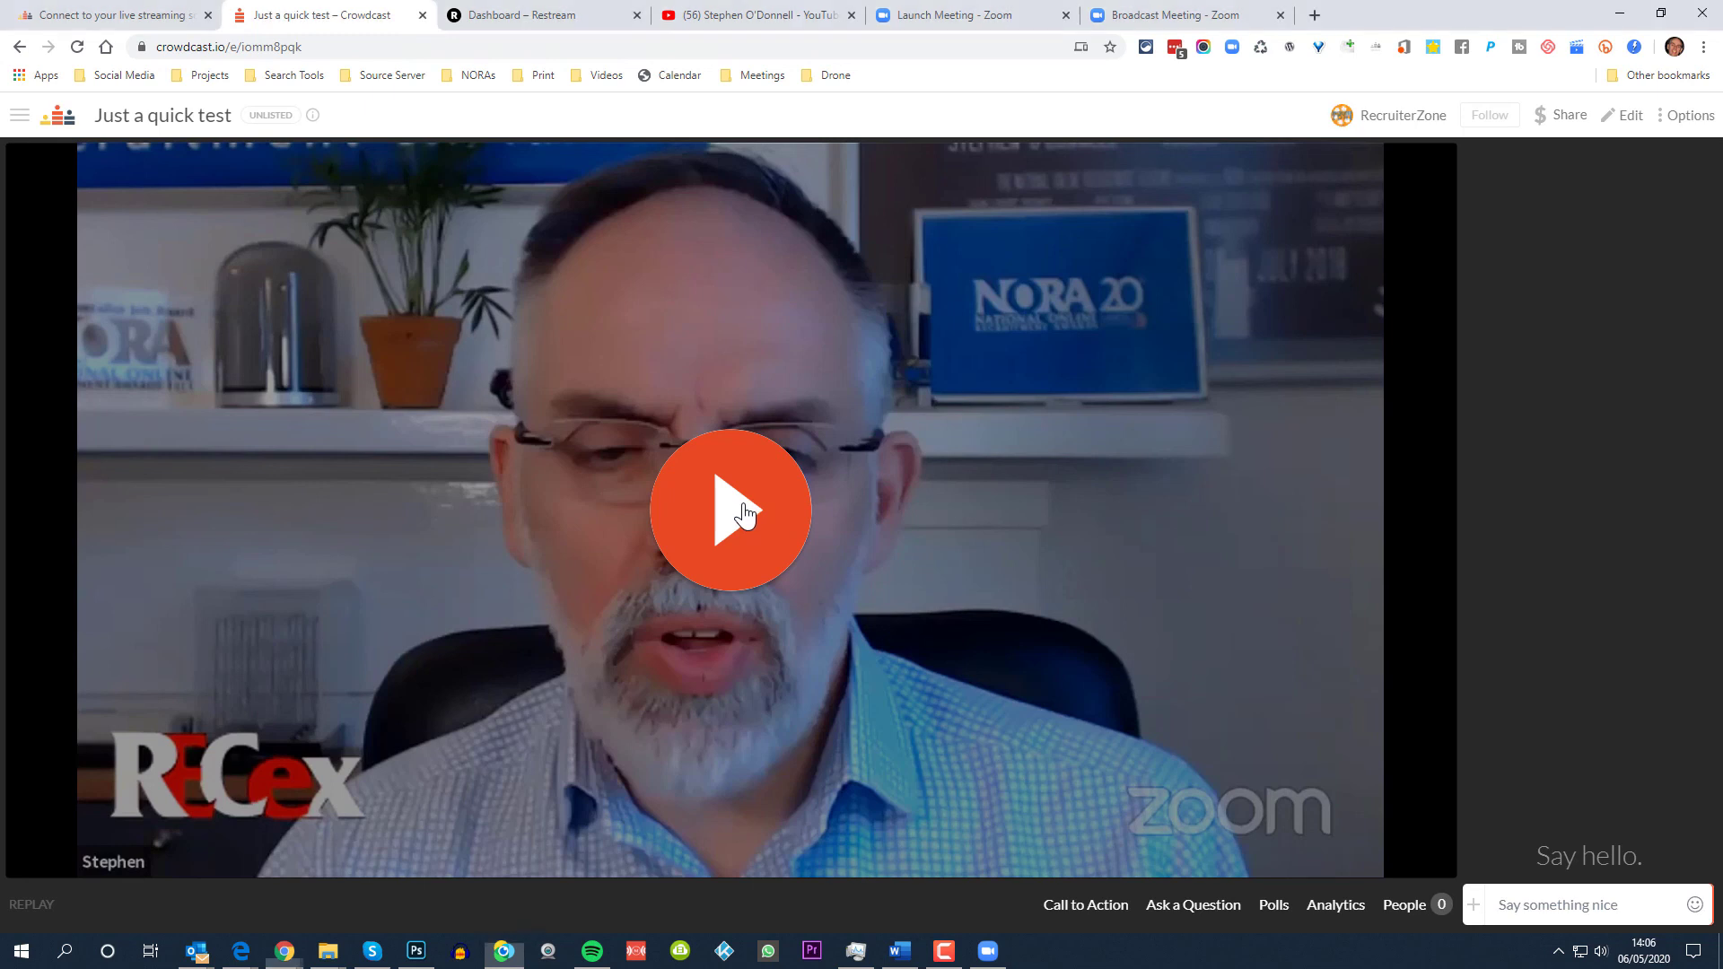